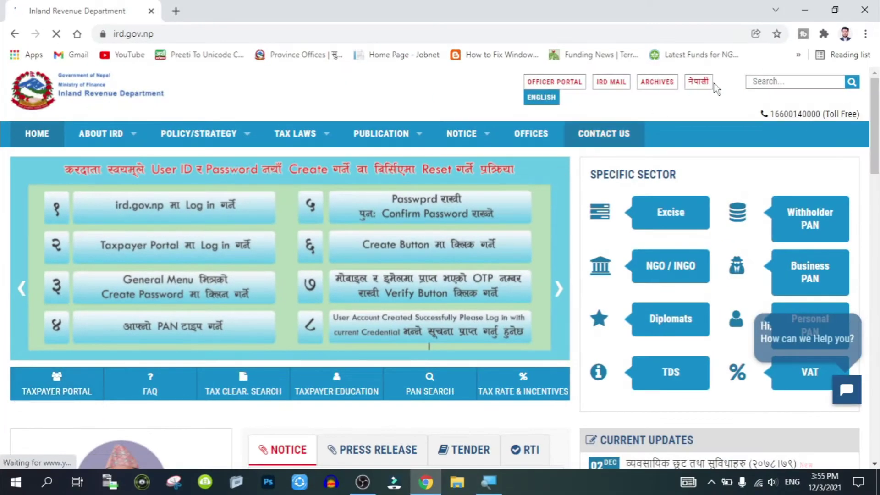
Switch the IRD website to Nepali and open the करदाता पोर्टल (Taxpayer Portal) in a new tab
left_click(699, 84)
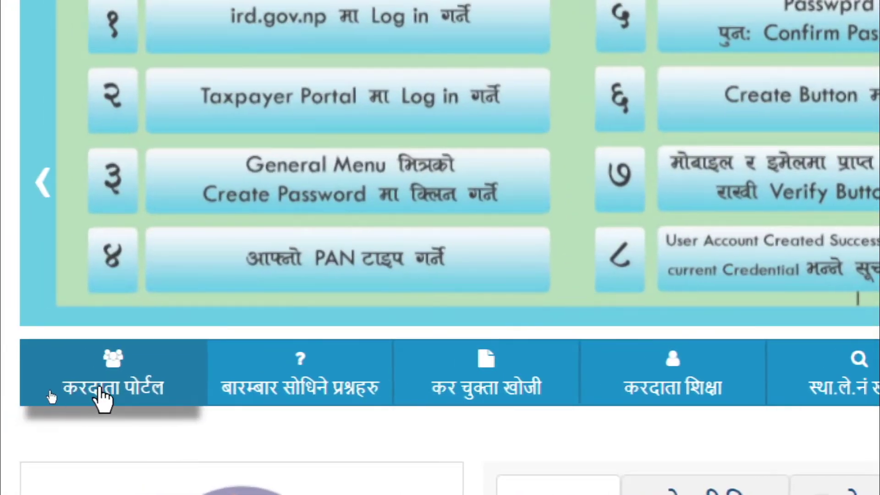
left_click(100, 390)
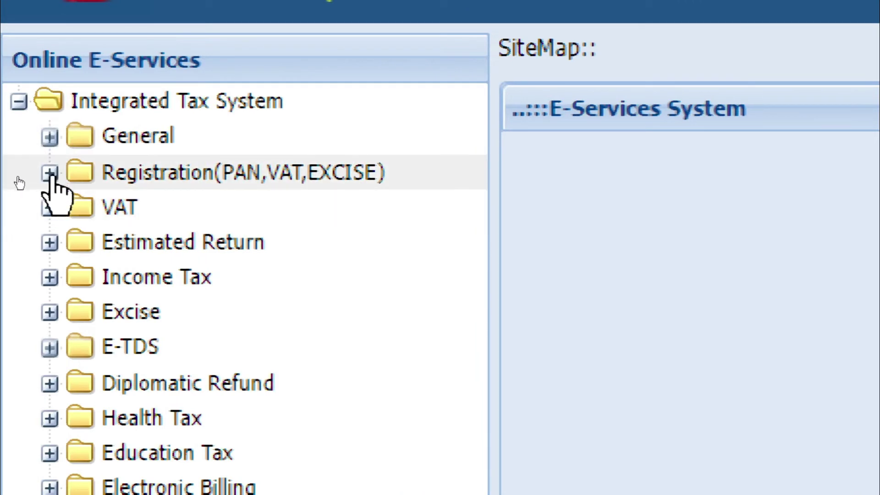
Expand Registration(PAN,VAT,EXCISE) and open the Application For Registration form
left_click(50, 173)
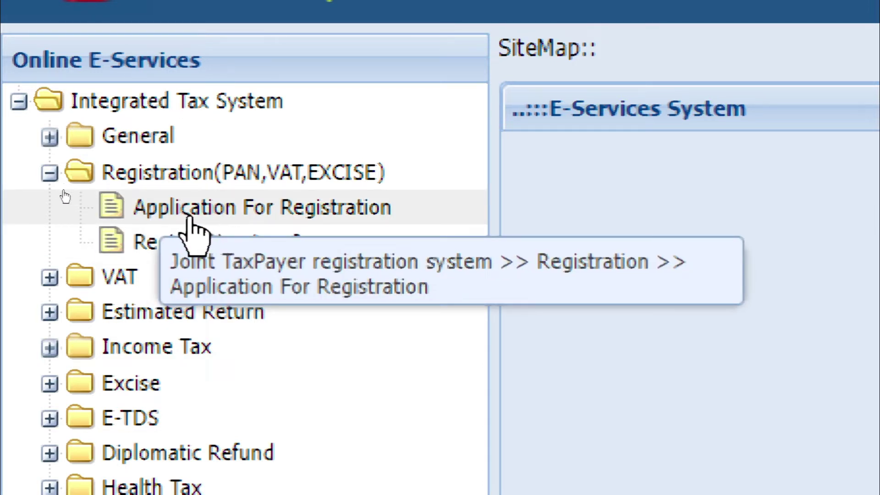
left_click(264, 213)
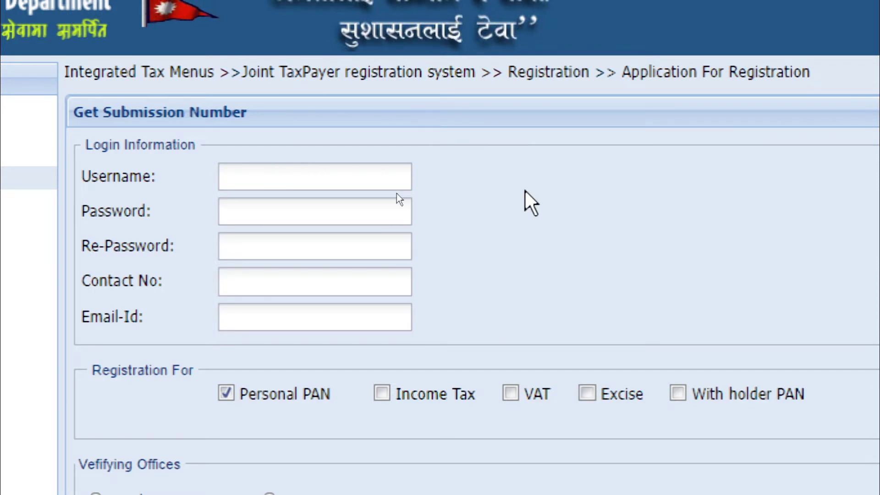
Fill in the Login Information: username, account password, re-password, contact number and e-mail
left_click(345, 177)
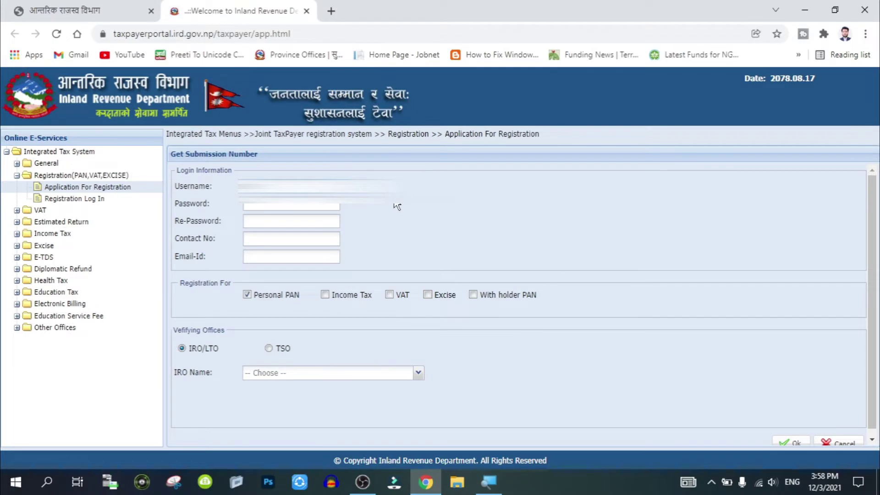
key("ctrl+v")
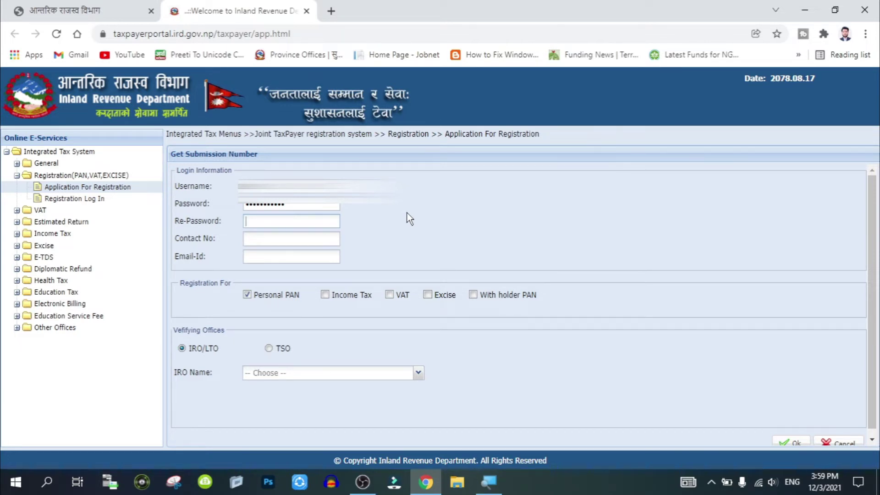
type("••••••••••••")
left_click(297, 237)
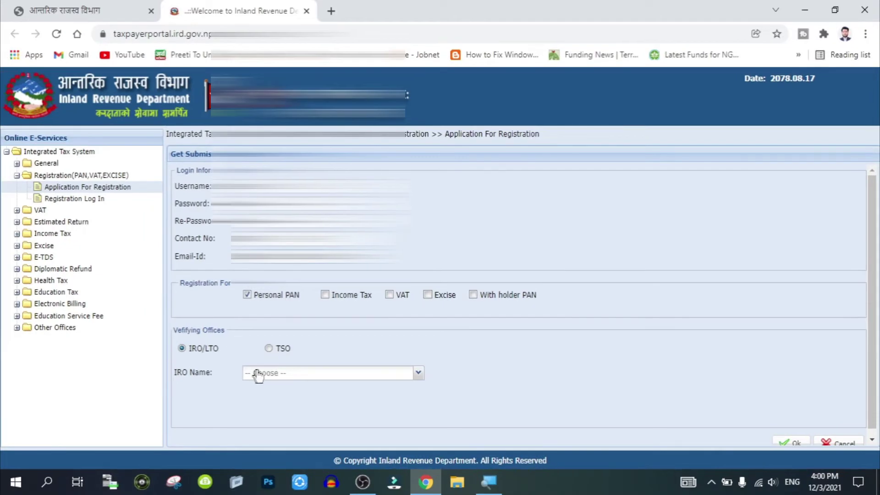
Choose आ.रा.का. डडेलधुरा from the IRO Name list as the verifying office
left_click(277, 373)
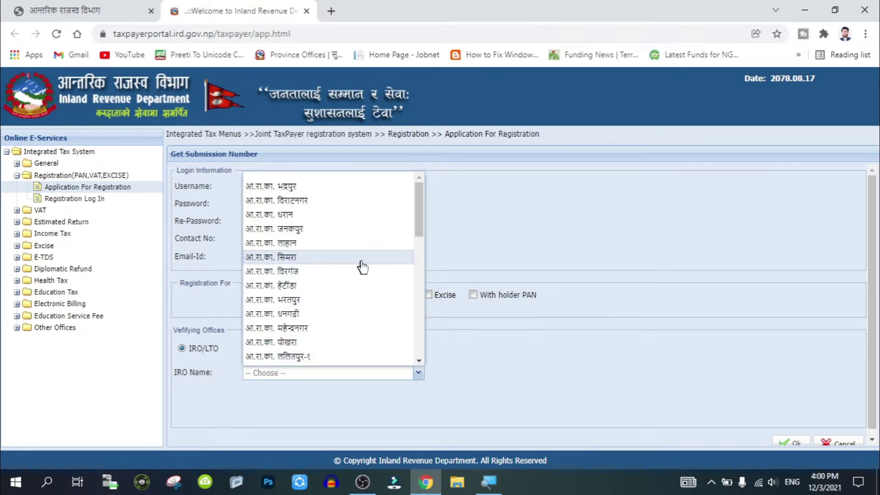
left_click(422, 211)
left_click_drag(422, 212, 409, 277)
left_click(303, 283)
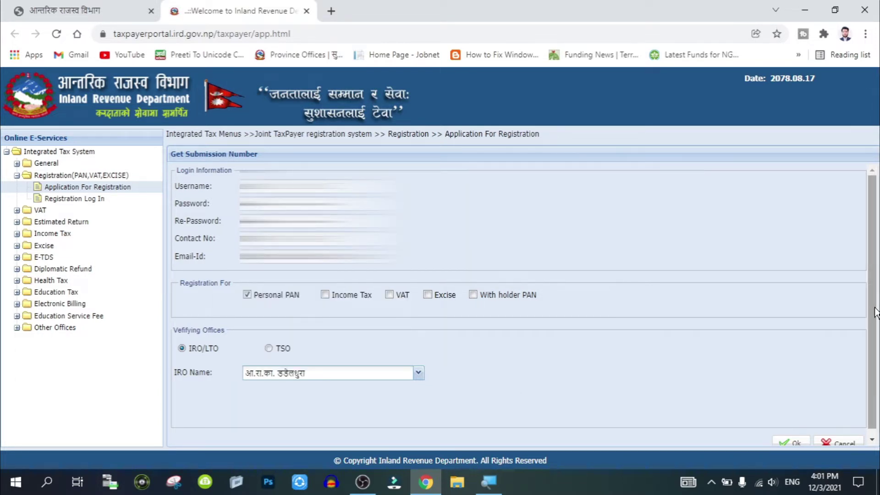
left_click_drag(874, 312, 876, 357)
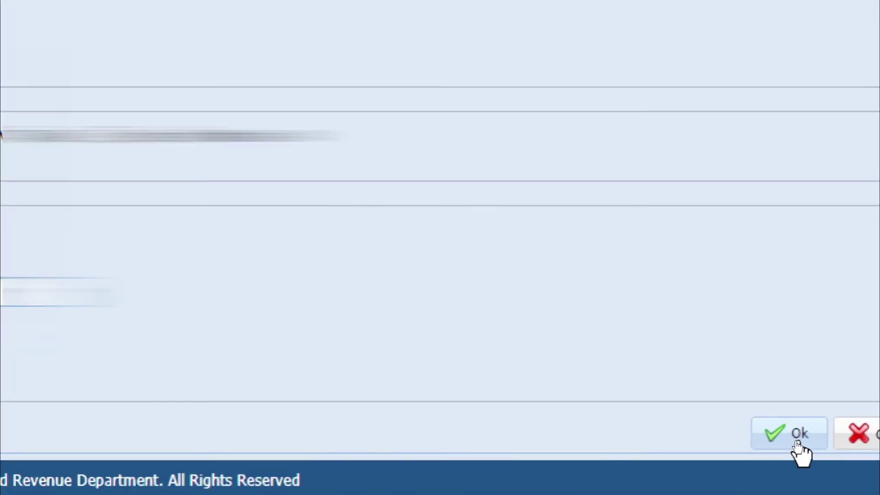
Submit the registration with the डडेलधुरा office and copy the submission-number notice
left_click(711, 442)
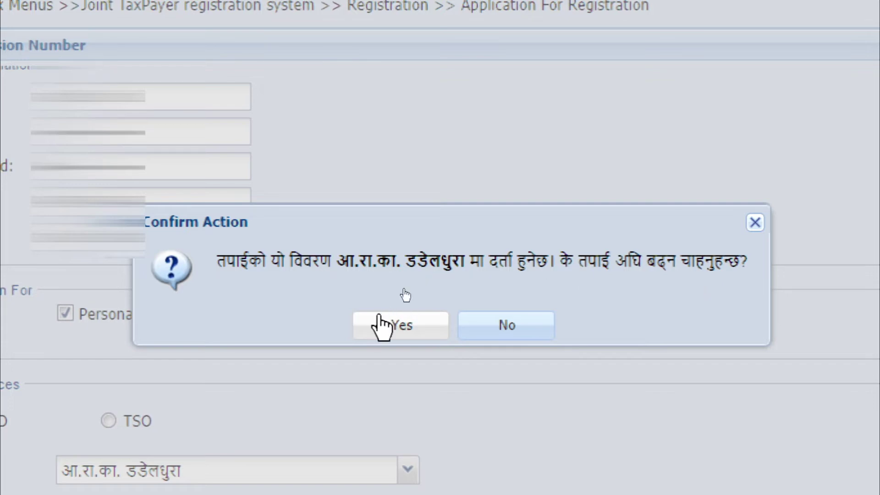
left_click(390, 326)
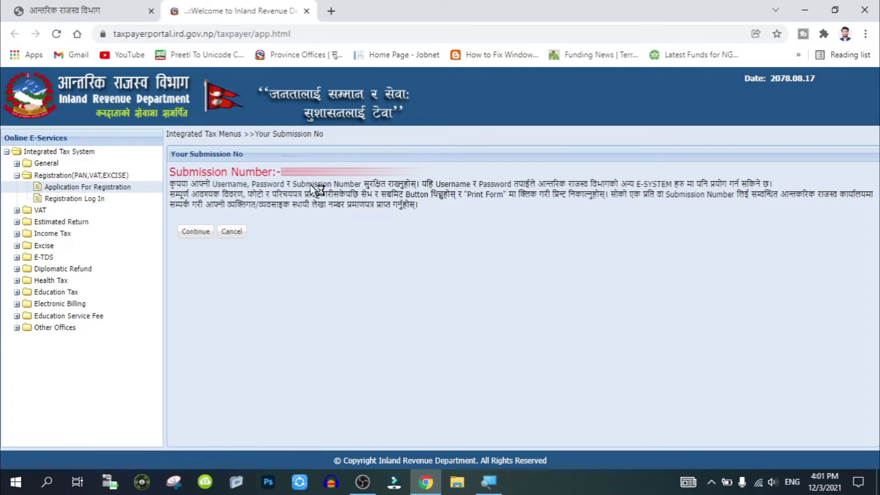
left_click_drag(418, 204, 172, 175)
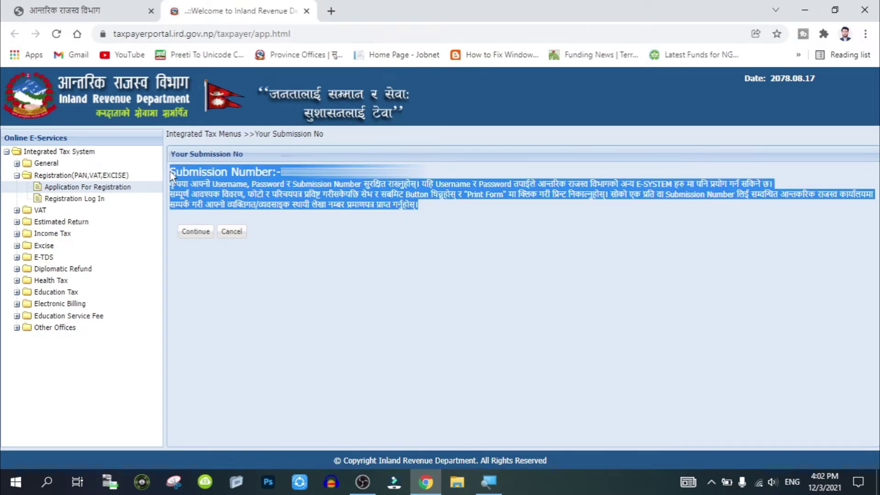
right_click(231, 177)
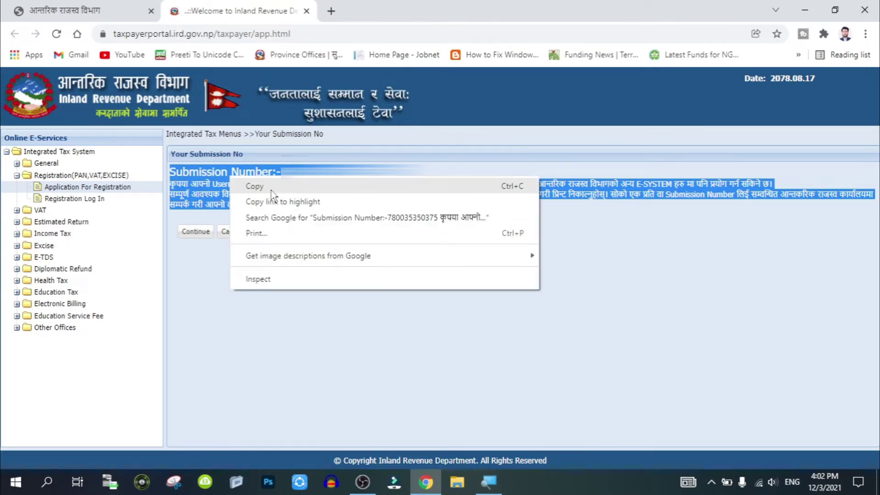
left_click(272, 192)
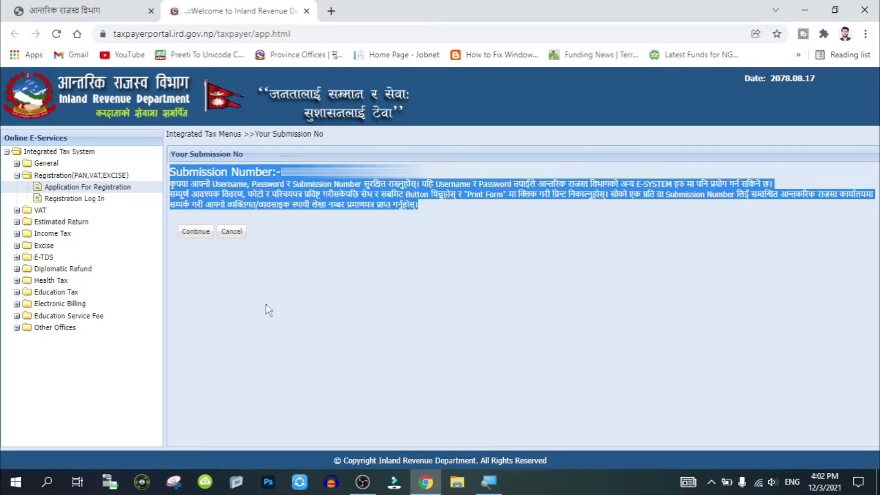
key("super")
type("notepad")
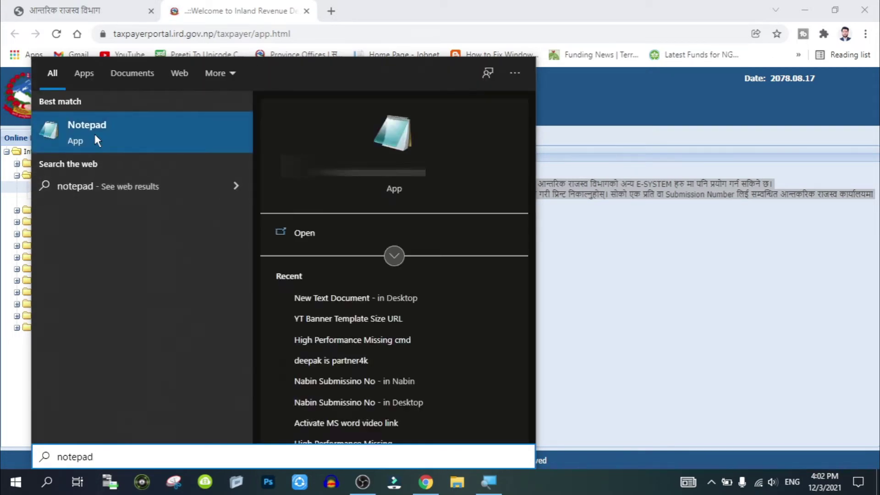
Paste the submission notice into Notepad and save it as 'pancard' on the Desktop
left_click(96, 137)
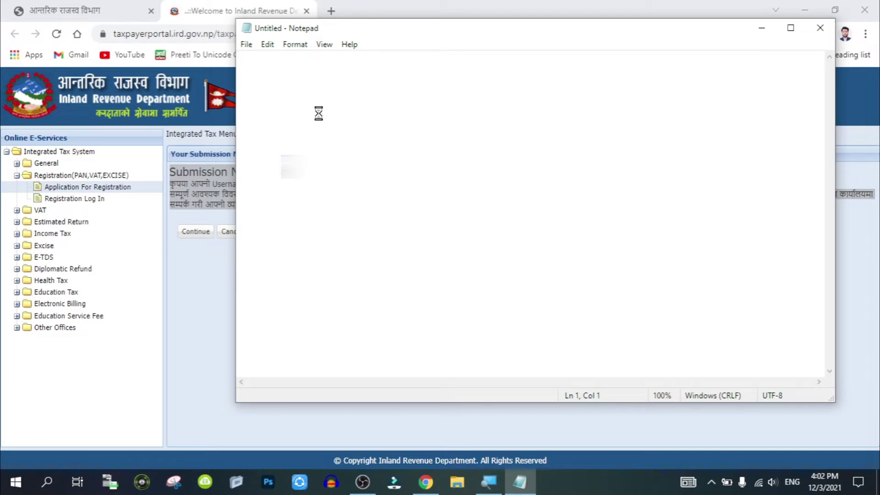
key("ctrl+v")
key("ctrl+s")
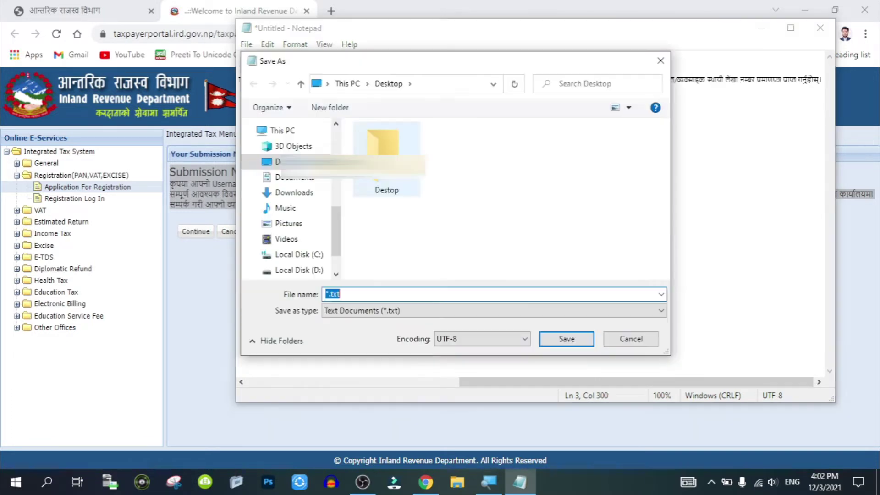
left_click(325, 294)
type("pan")
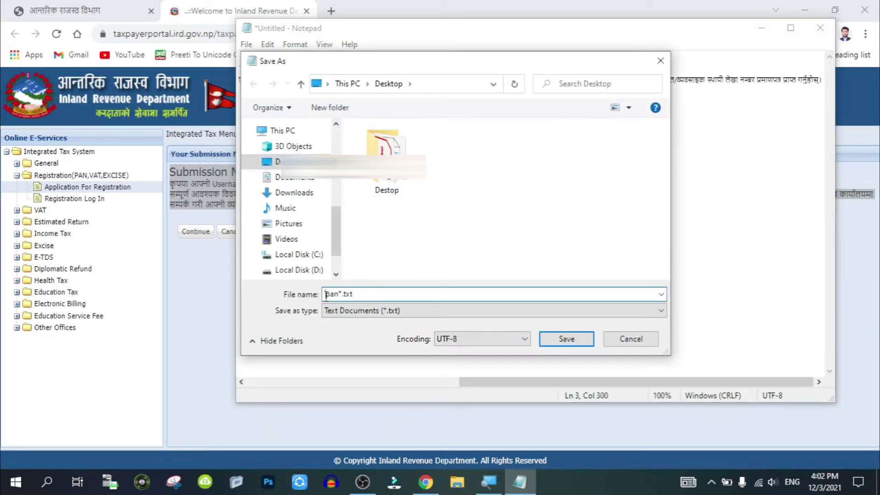
type("card")
key("alt+Tab")
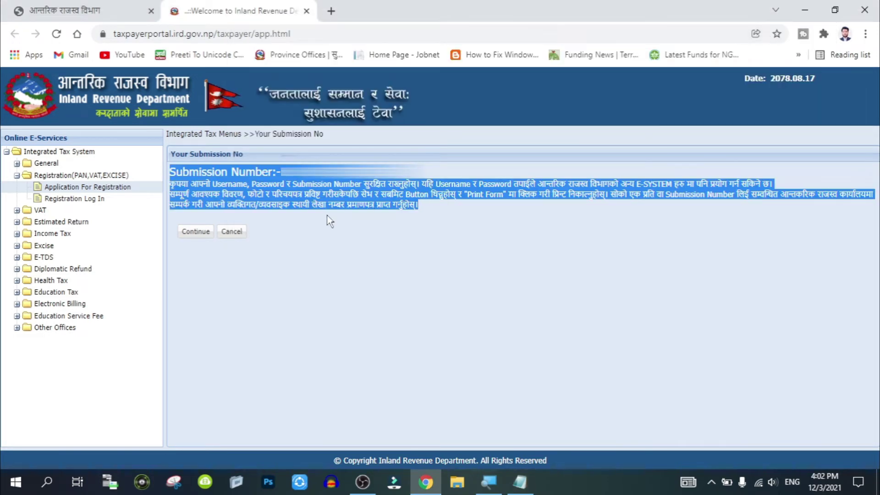
Continue to E-Person Registration and enter the applicant's name in Nepali and English
left_click(201, 257)
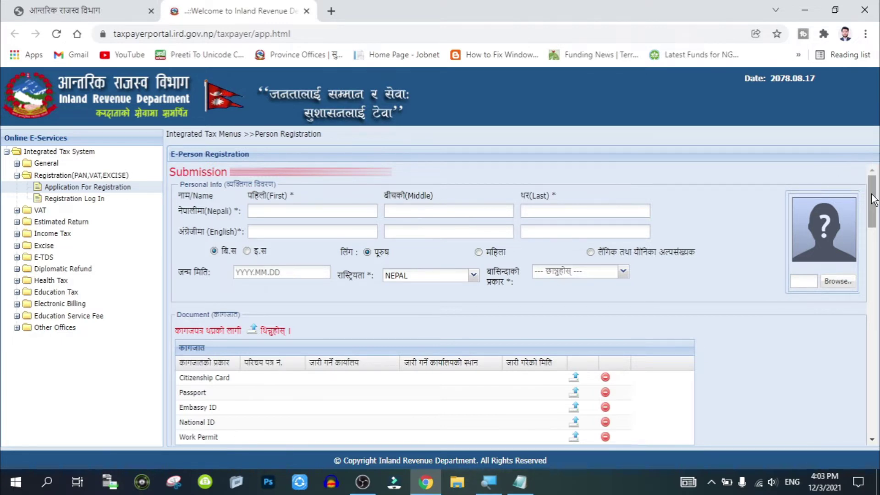
mouse_move(872, 201)
left_mouse_down()
mouse_move(878, 414)
mouse_move(876, 202)
left_mouse_up()
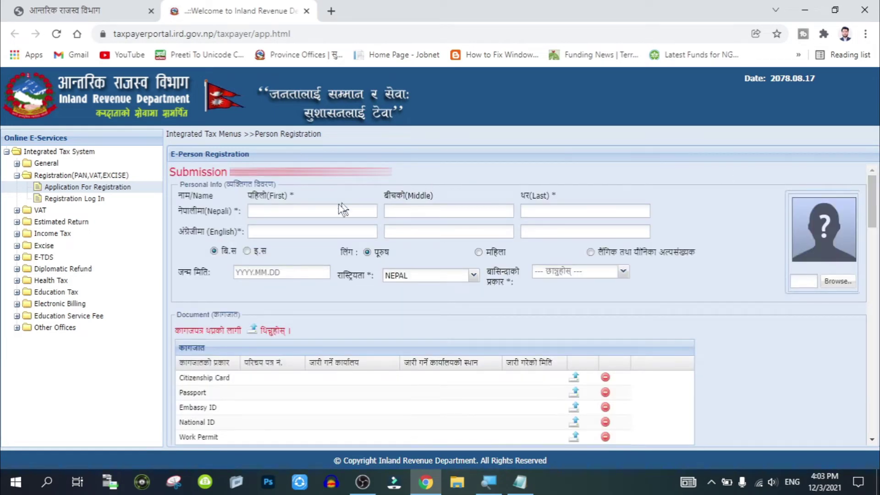
left_click(284, 214)
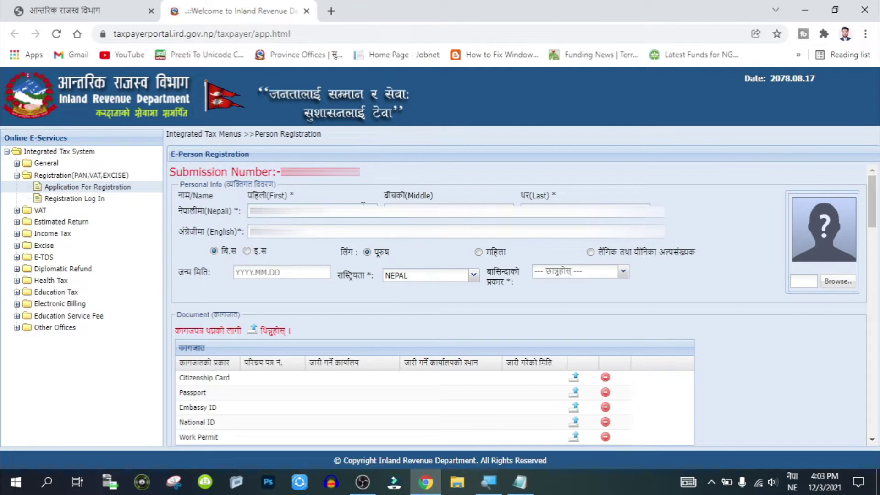
key("alt+shift")
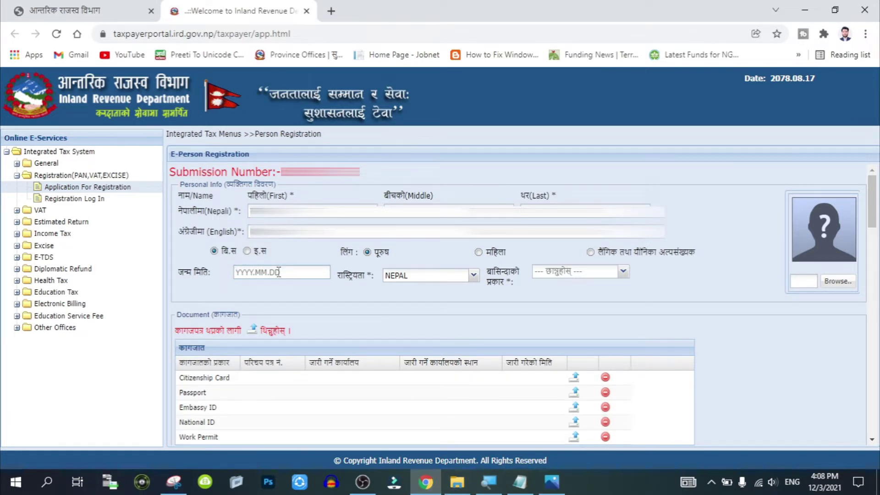
Enter birth date 2053.09.09, residence type Resident/बासिन्दा and gender महिला
type("2053")
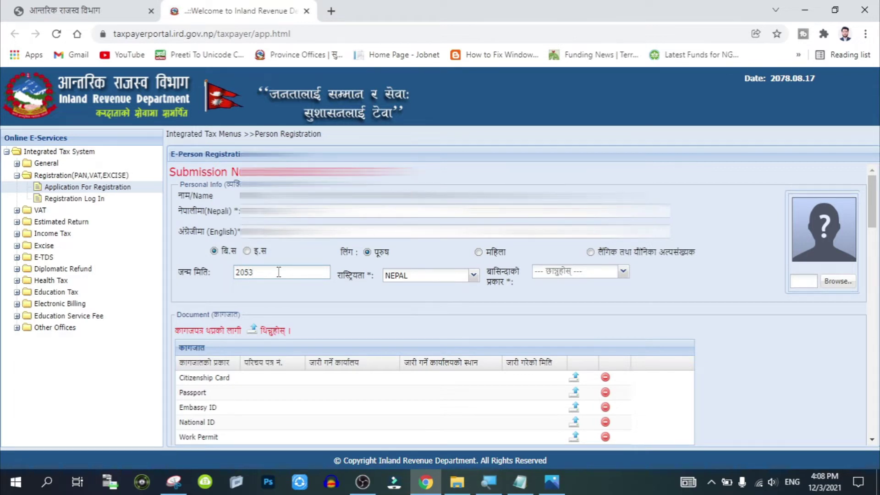
type(".09.09")
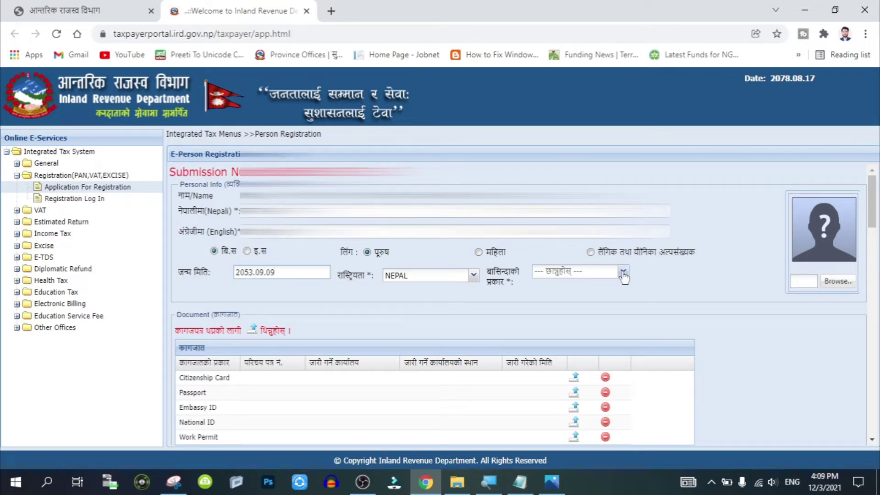
left_click(624, 274)
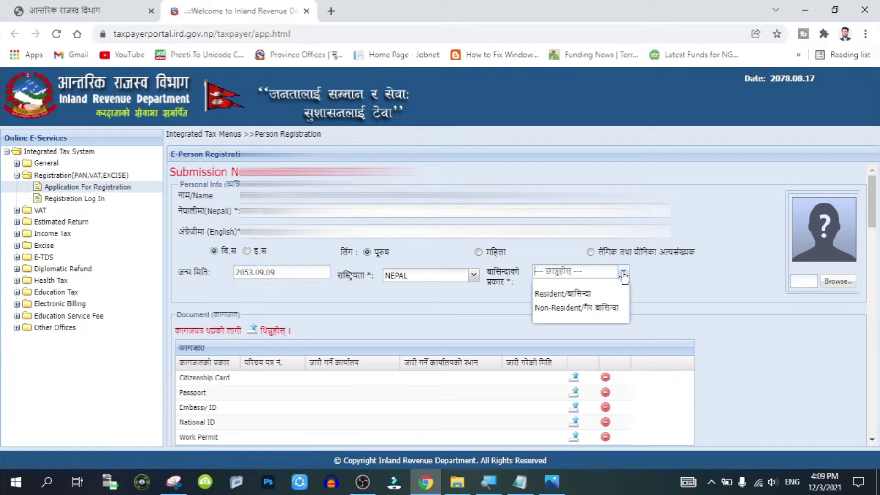
left_click(595, 295)
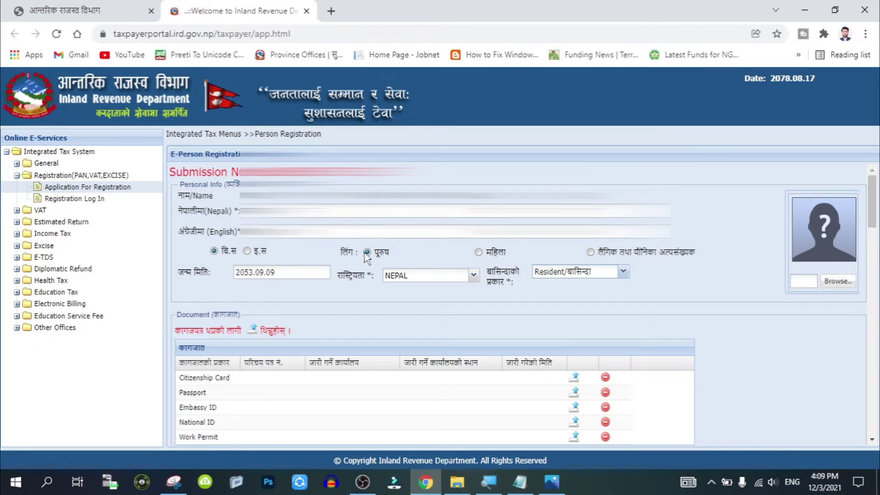
left_click(478, 252)
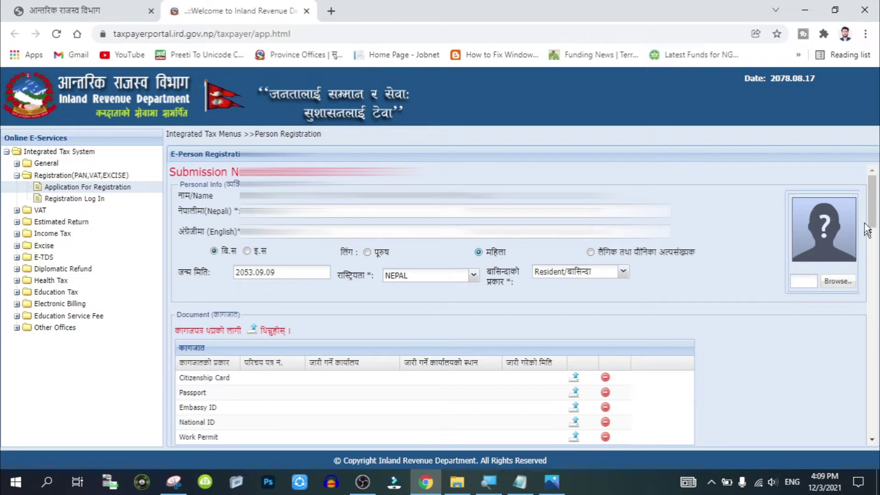
left_click_drag(876, 212, 876, 233)
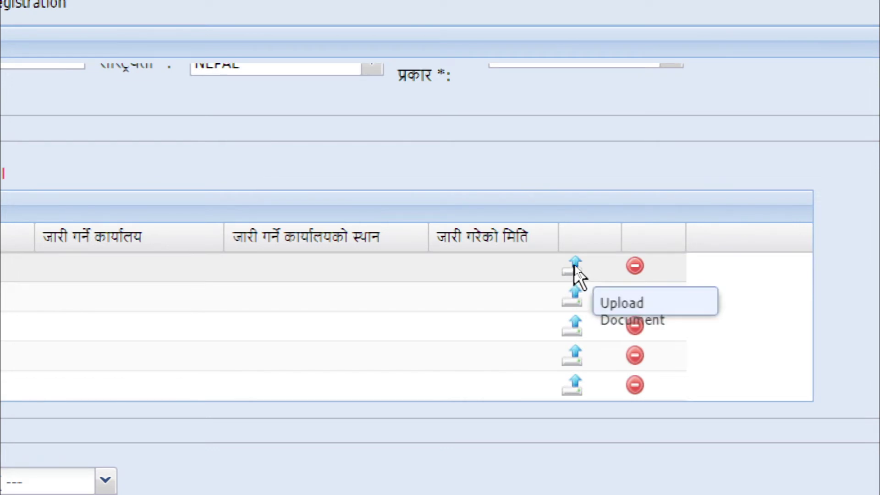
Add the Citizenship Card's number, office डडेलधुरा, issue date 2073.12.09 and attach its scan
left_click(574, 266)
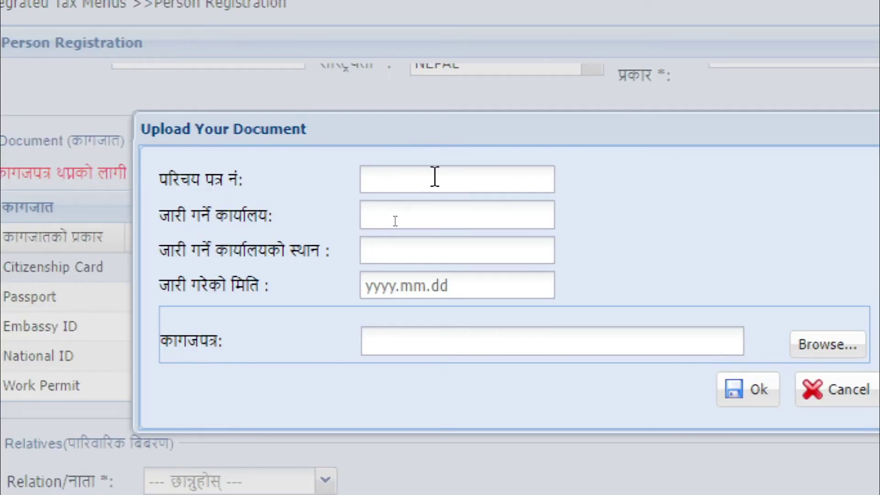
left_click(434, 177)
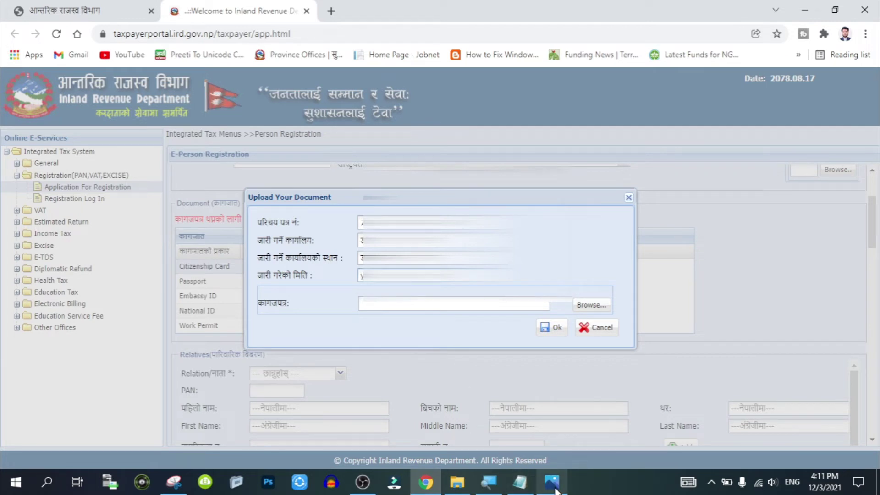
left_click(360, 307)
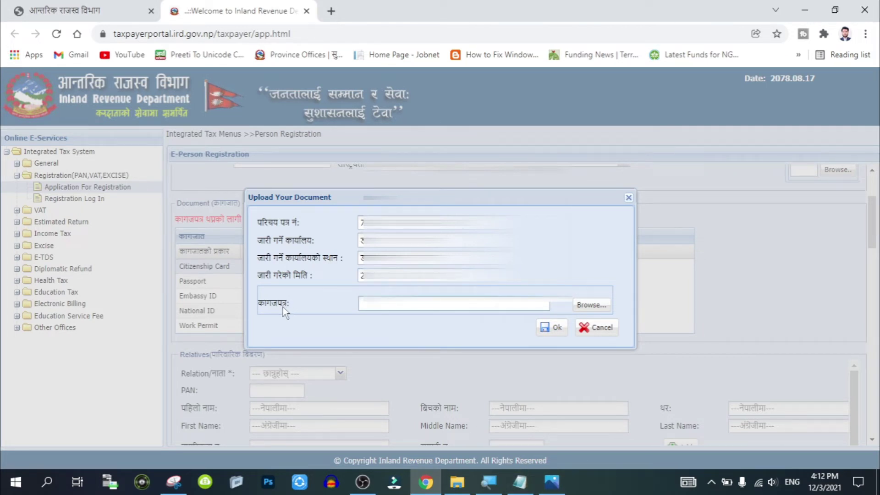
left_click(592, 305)
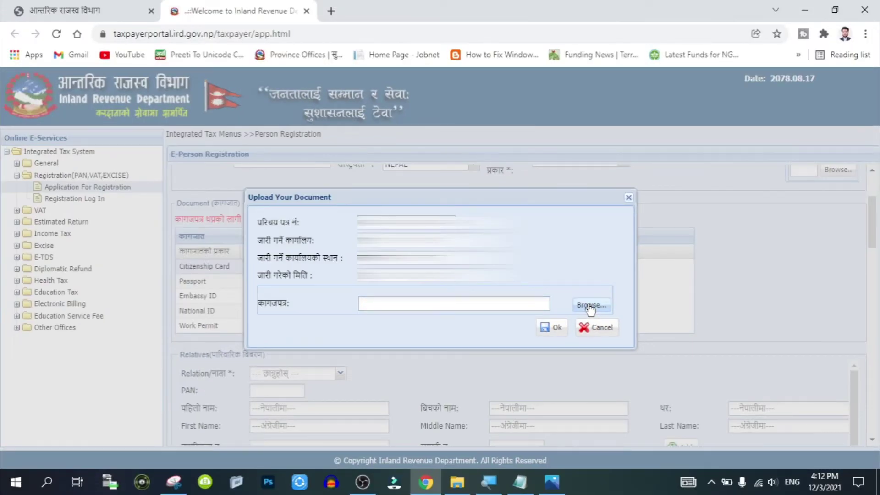
left_click(590, 305)
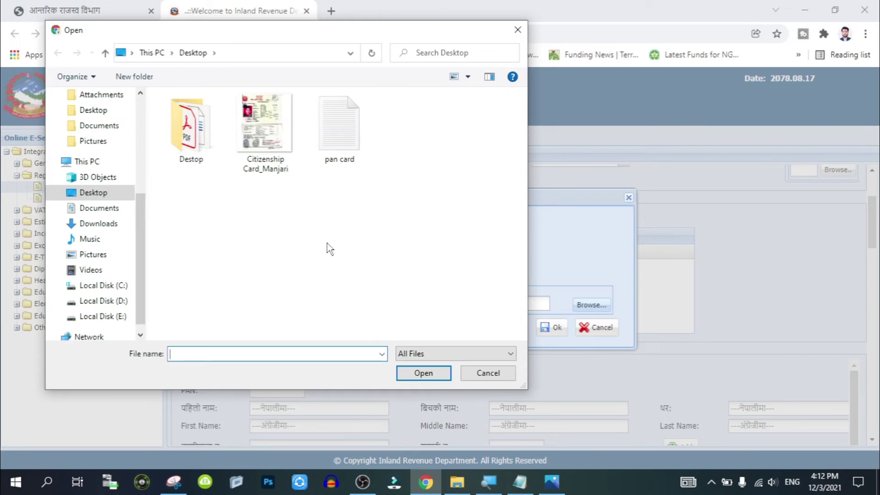
double_click(271, 146)
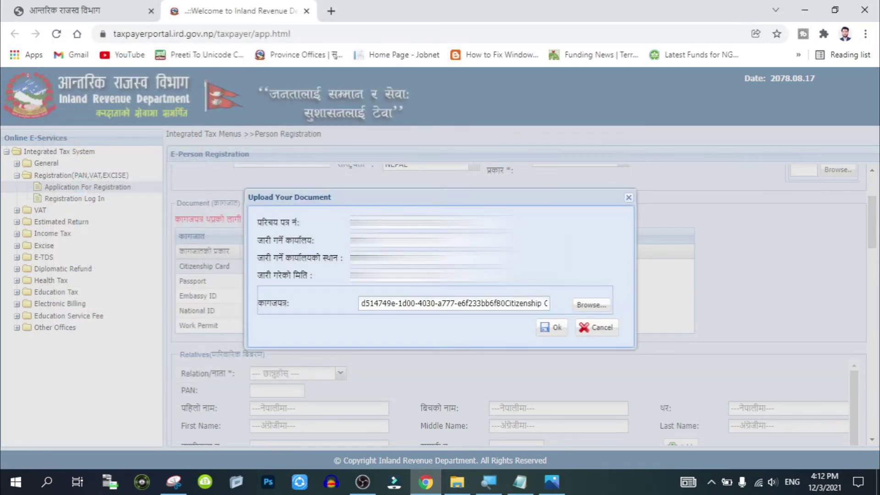
left_click(550, 327)
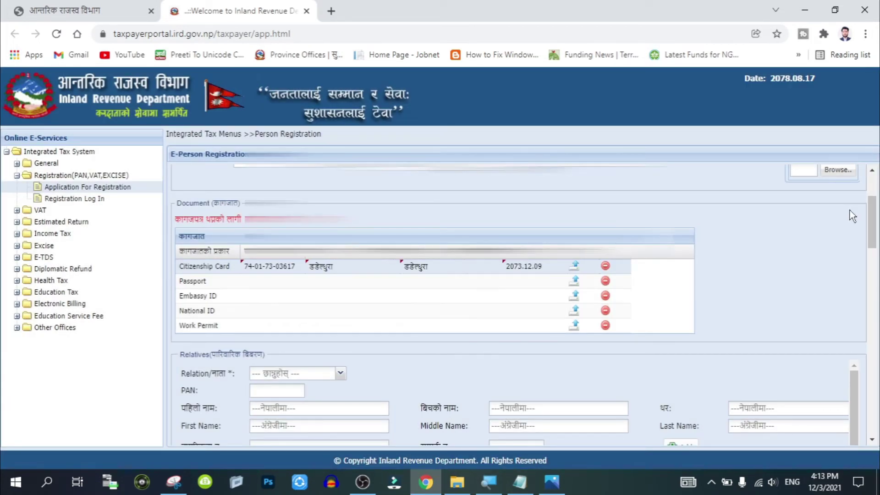
Upload the applicant's white-background photo file for the profile picture
left_click_drag(872, 228, 872, 207)
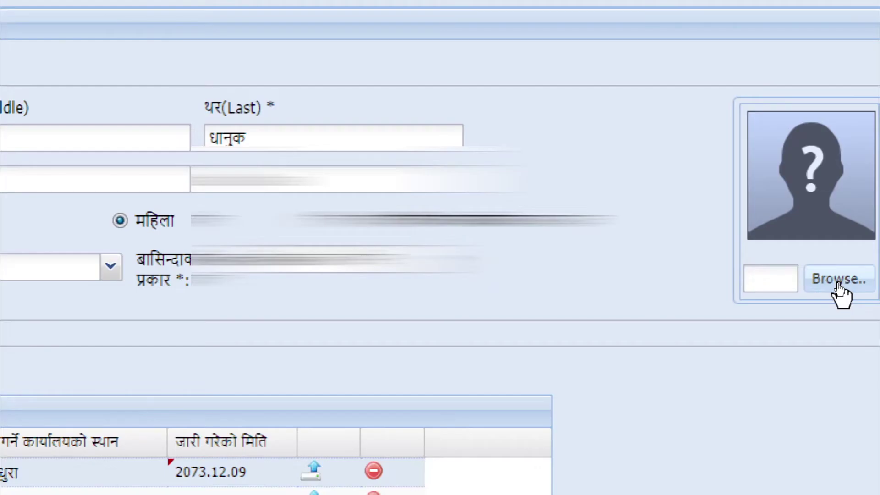
left_click(838, 285)
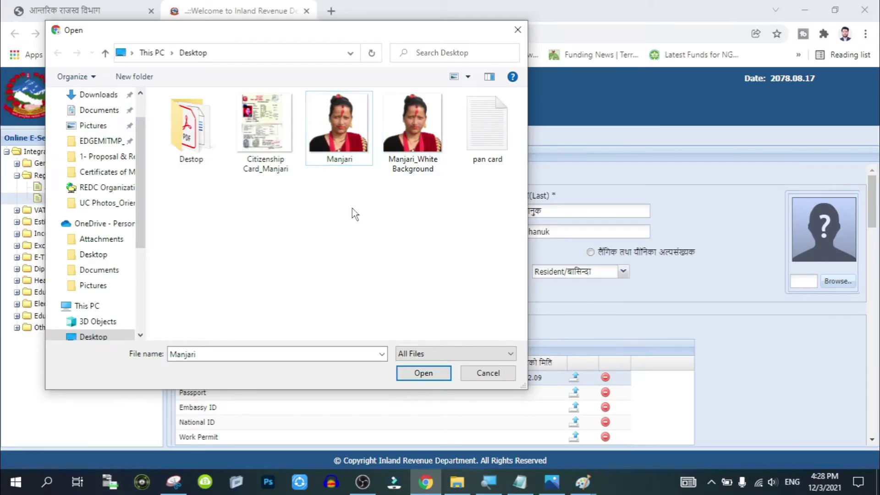
right_click(352, 208)
left_click(381, 257)
left_click(410, 166)
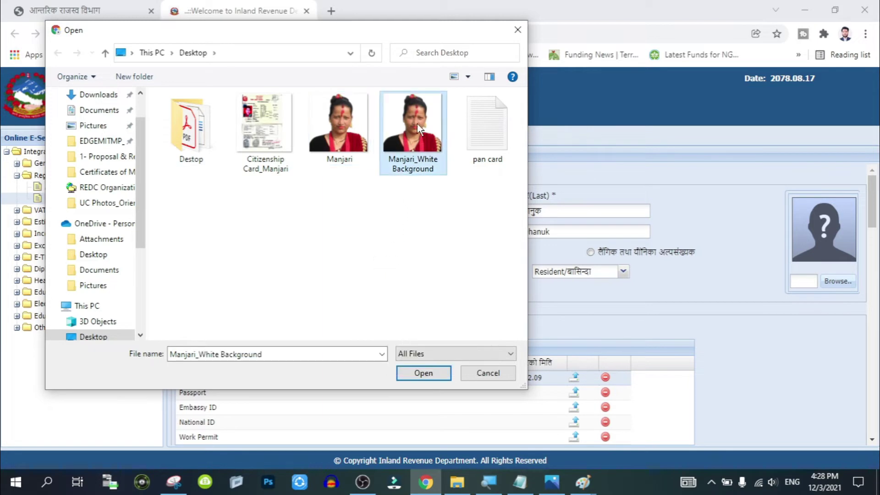
double_click(335, 125)
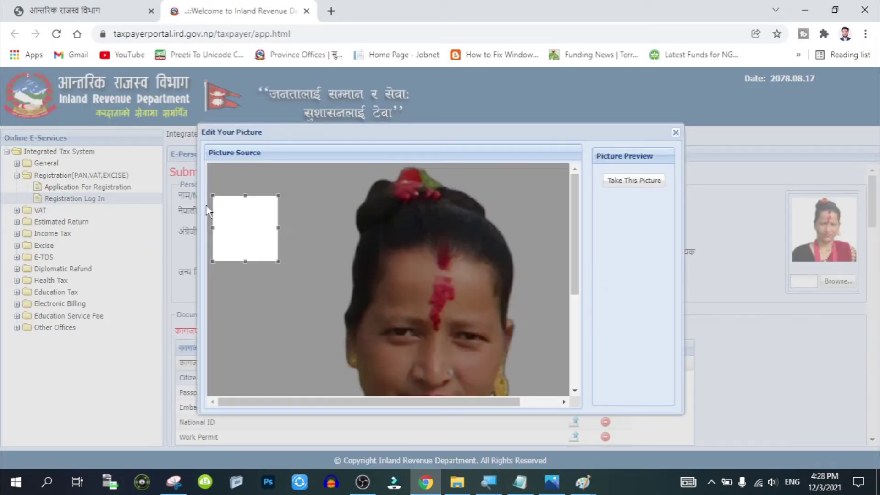
Resize the crop box over the photo and accept it as the applicant picture
left_click_drag(243, 232, 223, 185)
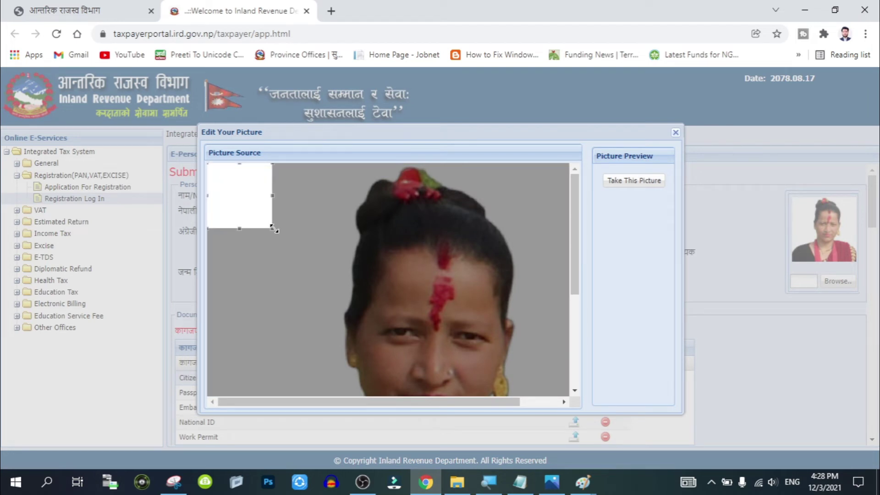
left_click_drag(274, 229, 598, 408)
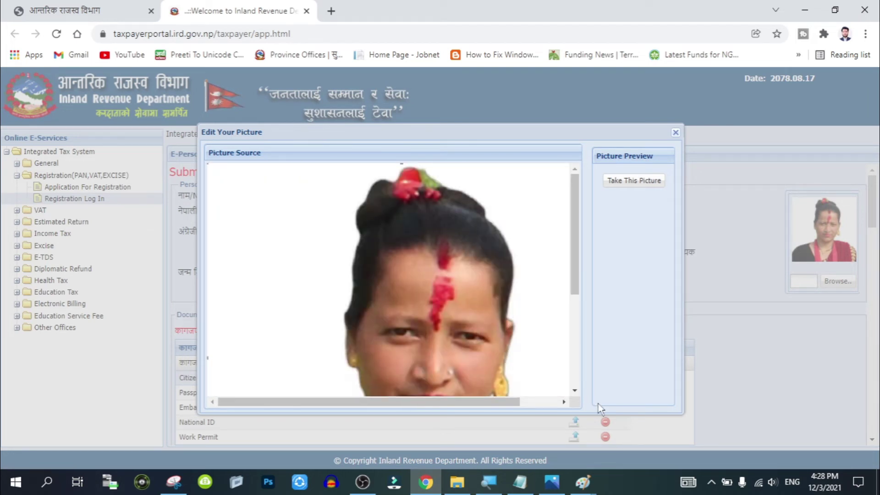
left_click_drag(497, 404, 535, 405)
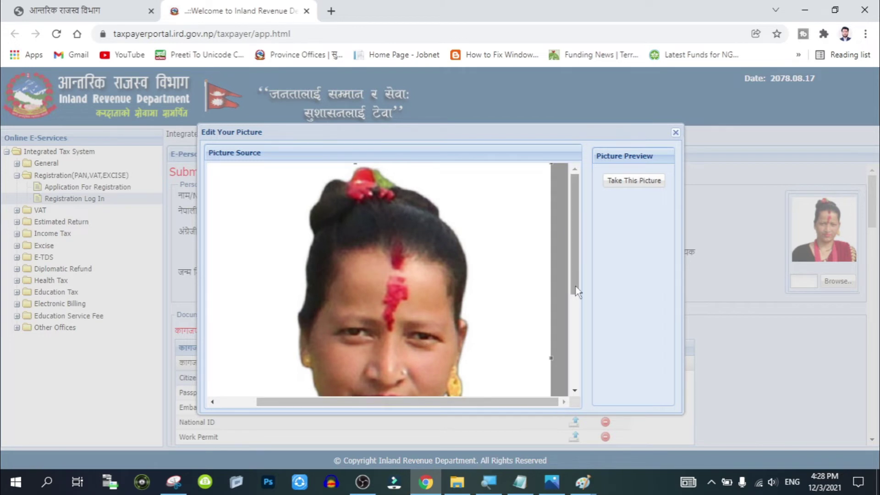
left_click_drag(575, 291, 576, 408)
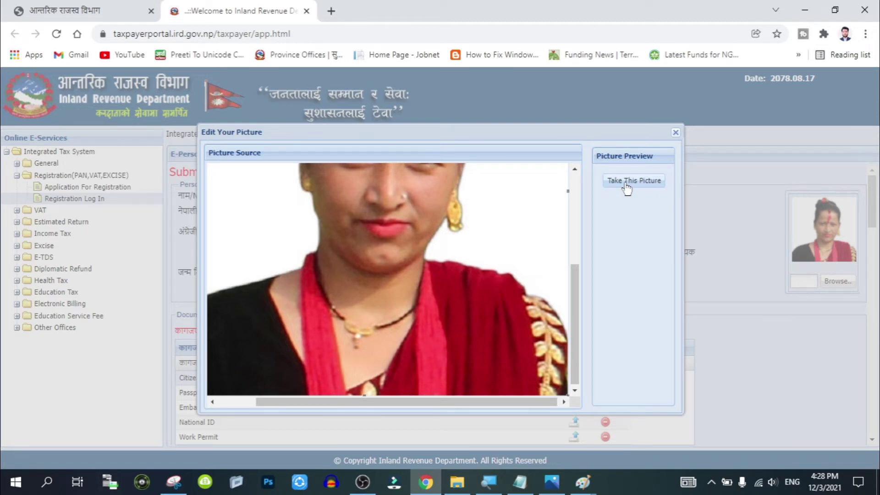
left_click(626, 182)
scroll(409, 172, "down", 5)
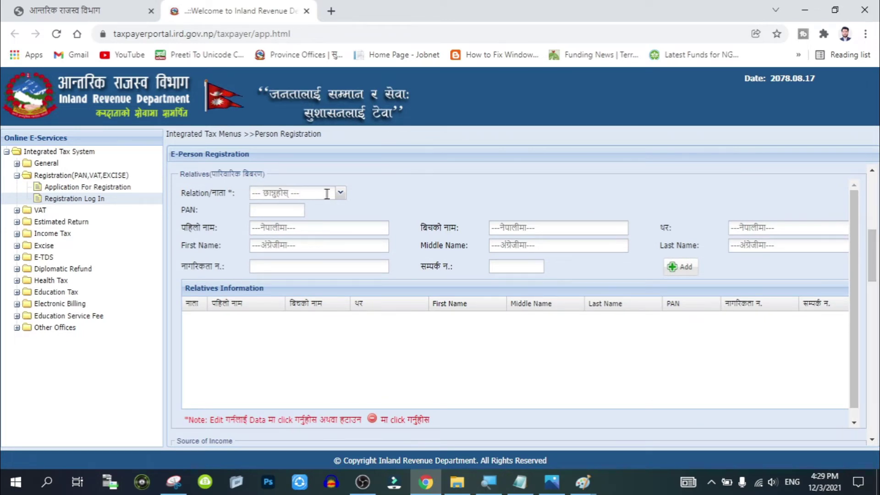
Set the relative's relation to बुवा (father) and add him to the Relatives Information table
left_click(341, 194)
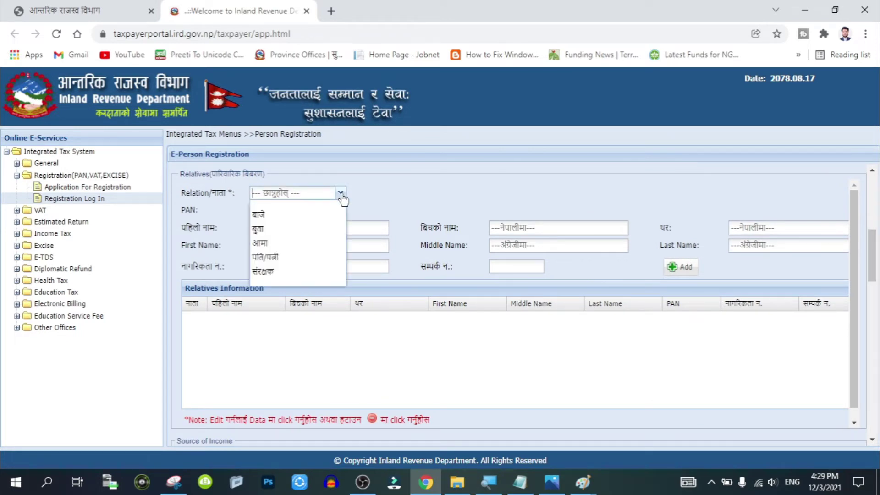
left_click(281, 216)
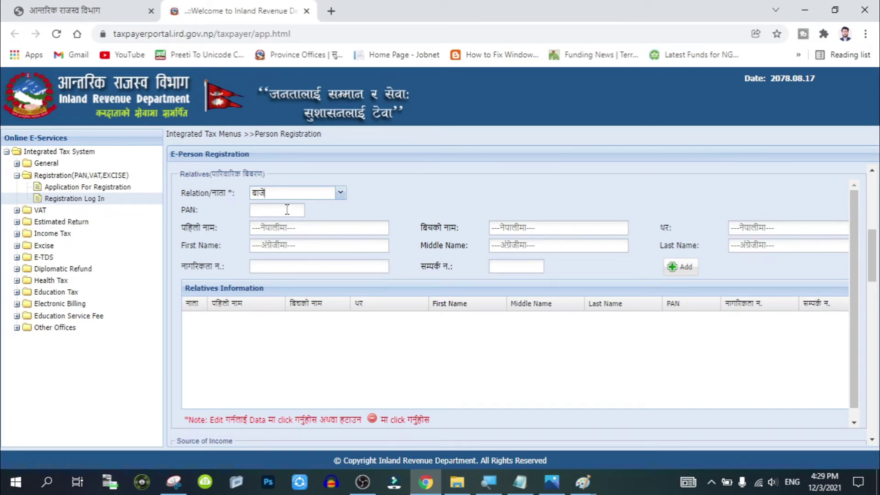
left_click(340, 193)
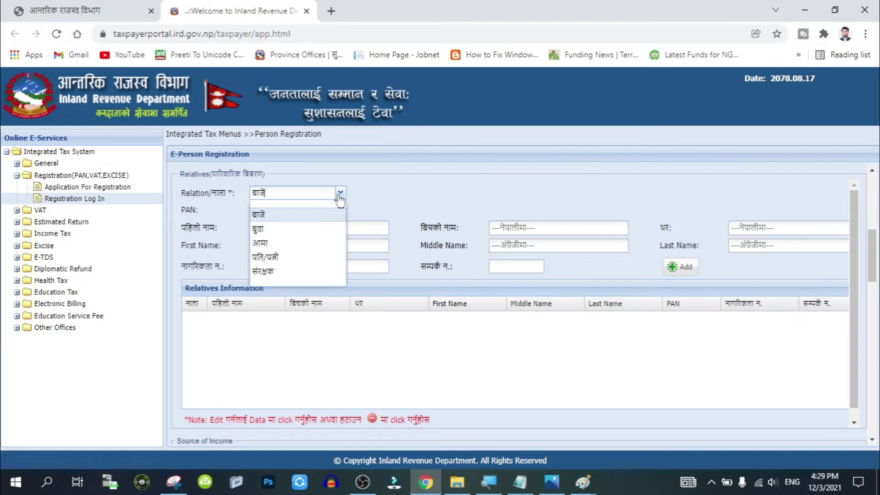
left_click(281, 231)
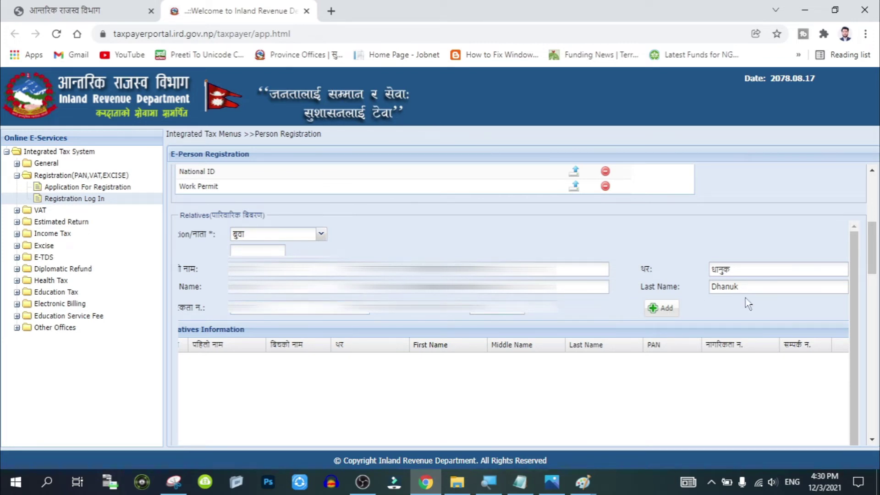
left_click(667, 311)
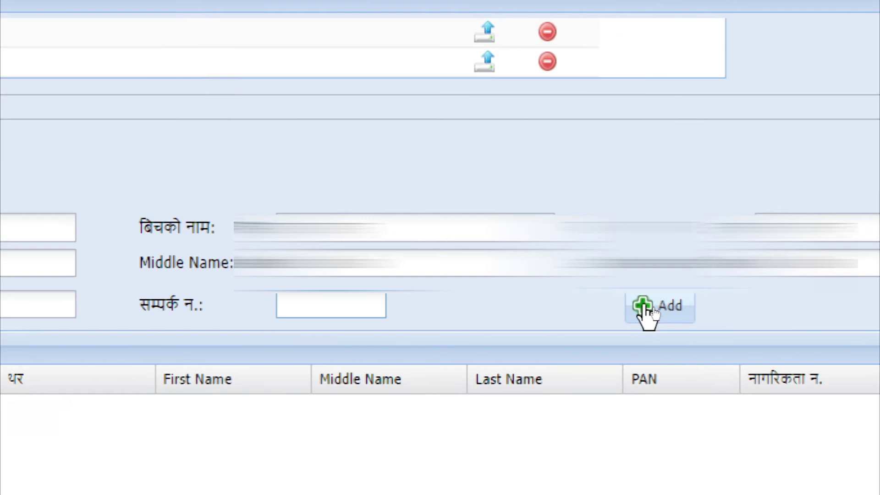
left_click(653, 308)
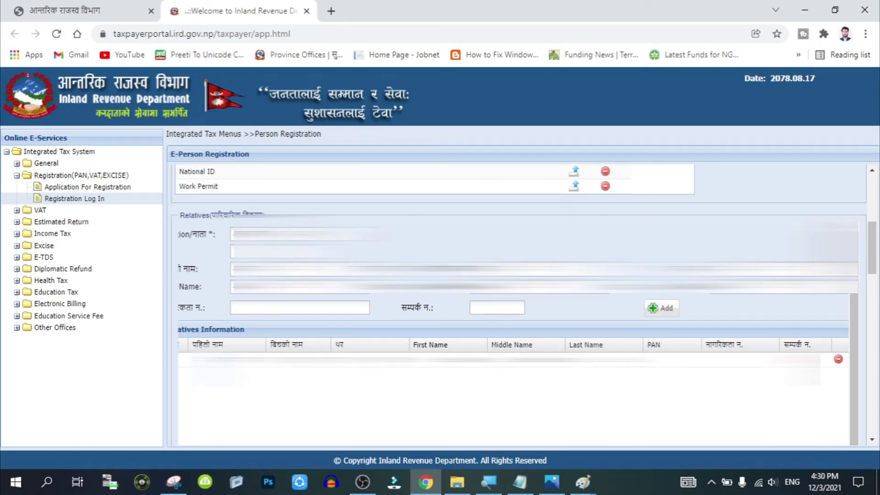
Reopen the relation choices to start the mother's (आमा) entry
left_click(256, 234)
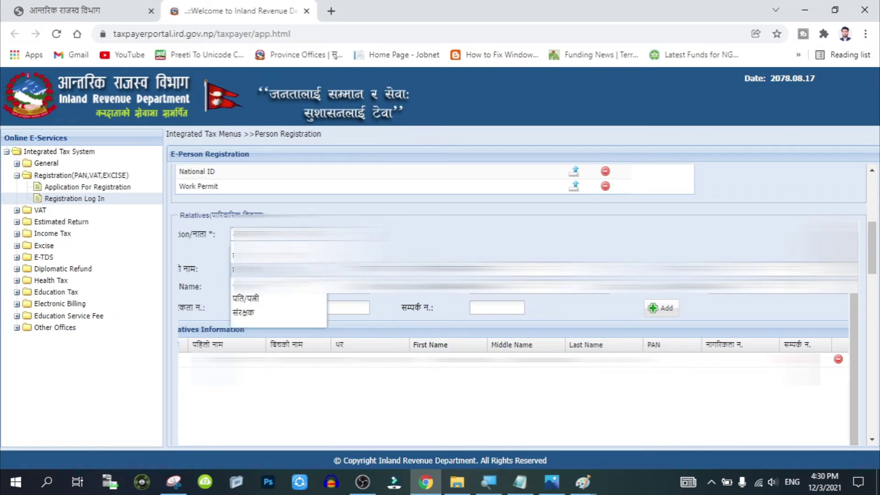
key("Return")
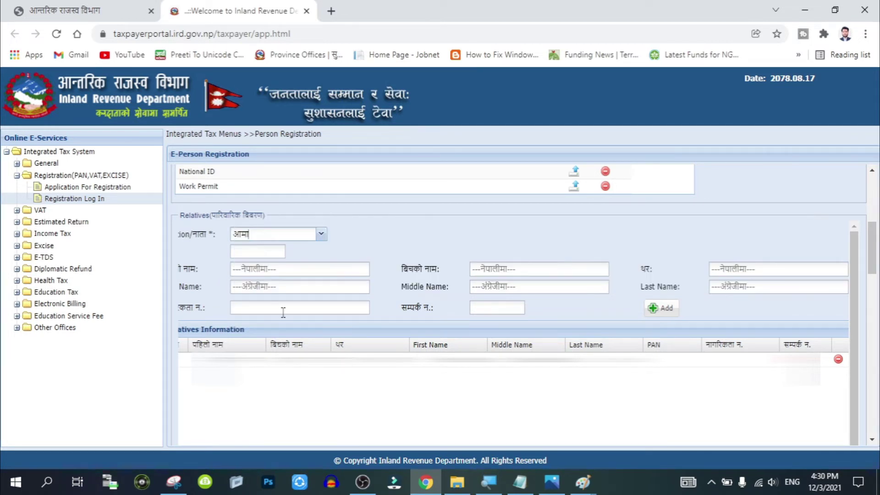
left_click(321, 236)
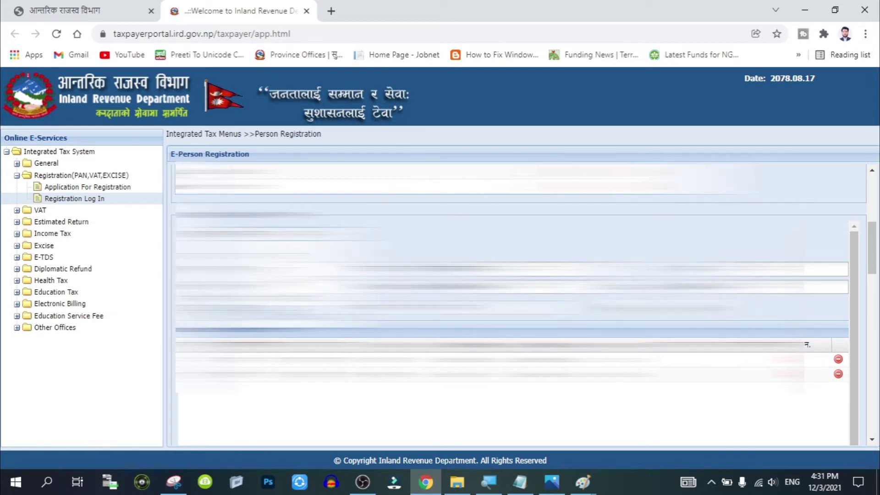
Scroll down the form past the profession certificate number field
scroll(873, 300, "down", 3)
left_click_drag(873, 300, 871, 320)
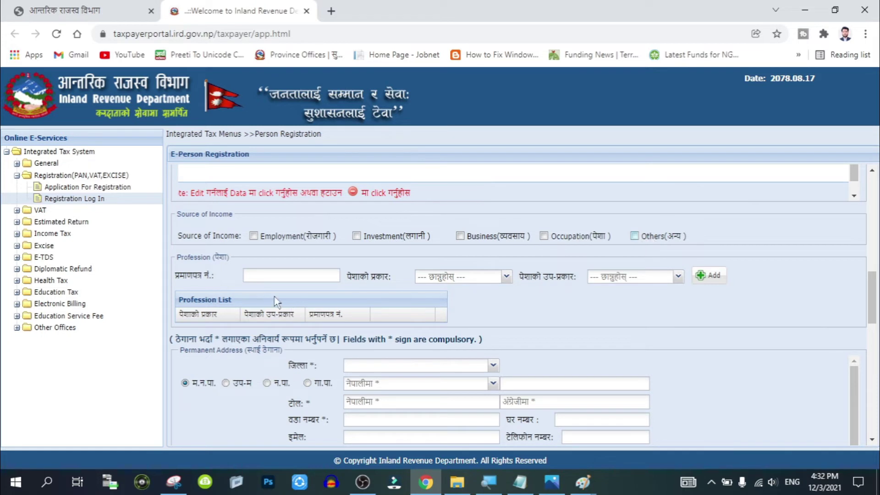
left_click(293, 276)
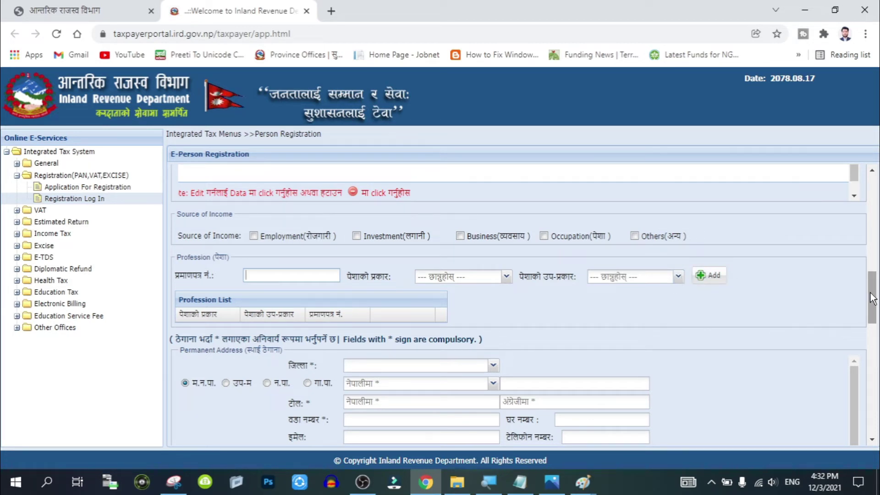
left_click_drag(873, 298, 876, 325)
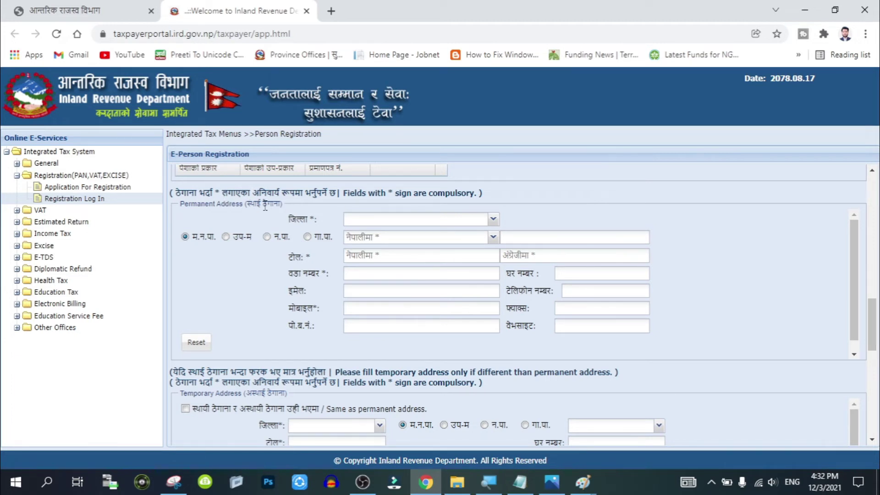
Mark the permanent address local body type as न.पा. and scroll to Temporary Address
left_click_drag(214, 198, 221, 199)
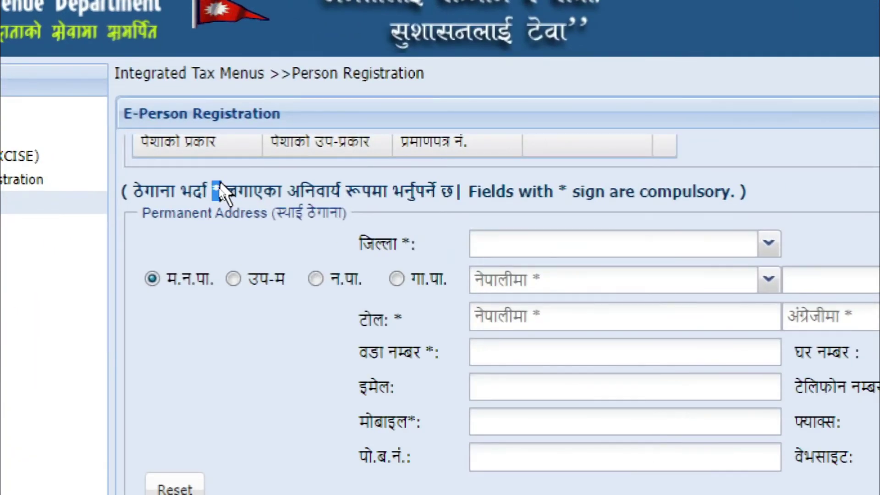
left_click(218, 194)
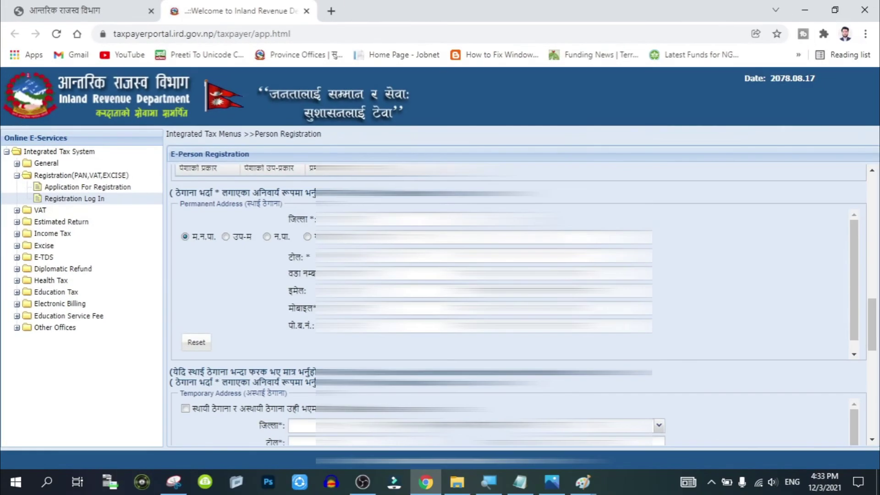
left_click(267, 236)
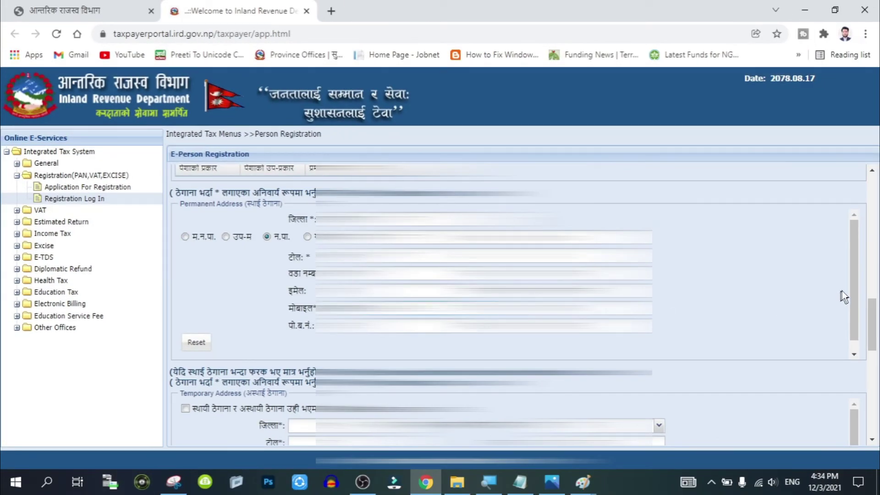
left_click_drag(872, 305, 876, 346)
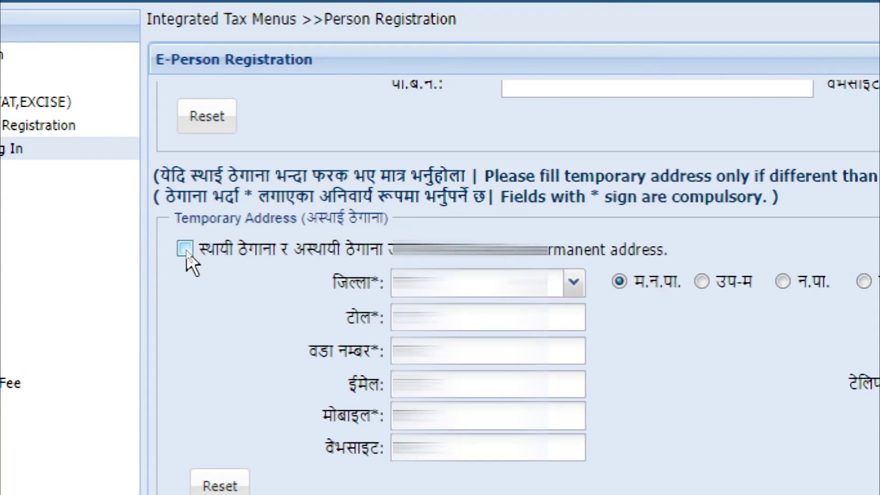
Tick 'Same as permanent address' under both Temporary Address and Mailing Address
left_click(185, 249)
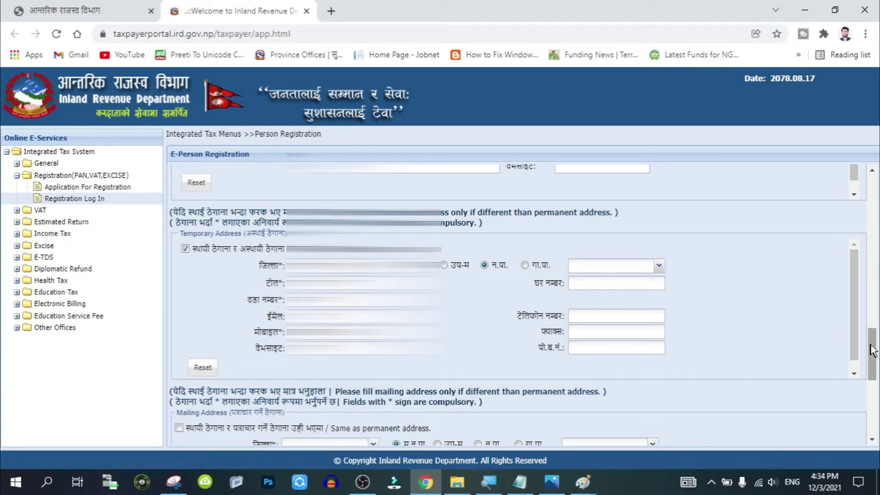
left_click_drag(873, 351, 875, 386)
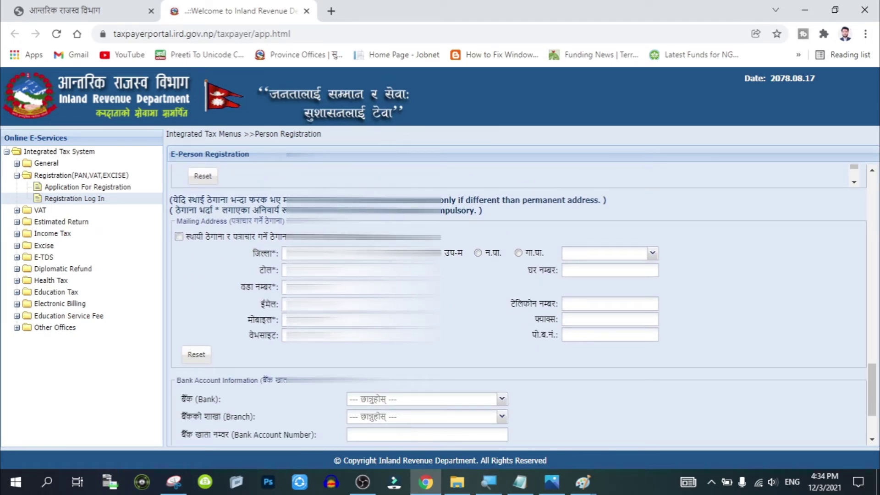
left_click(179, 237)
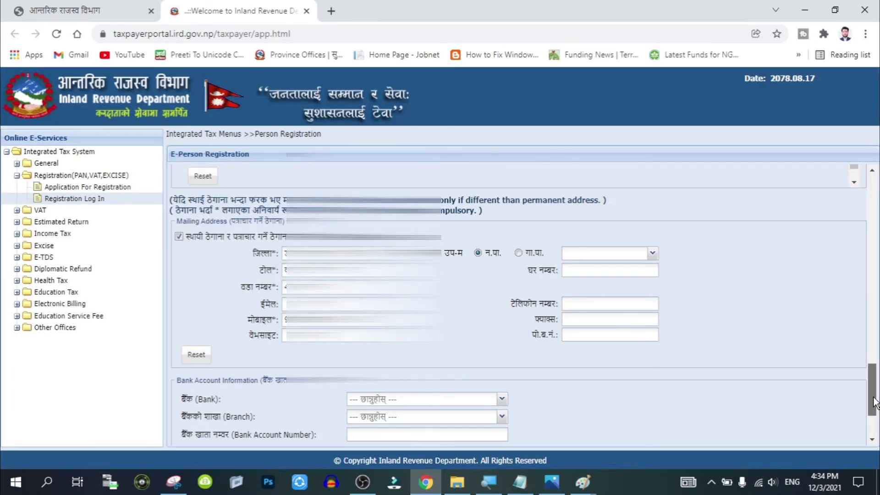
left_click_drag(877, 403, 873, 423)
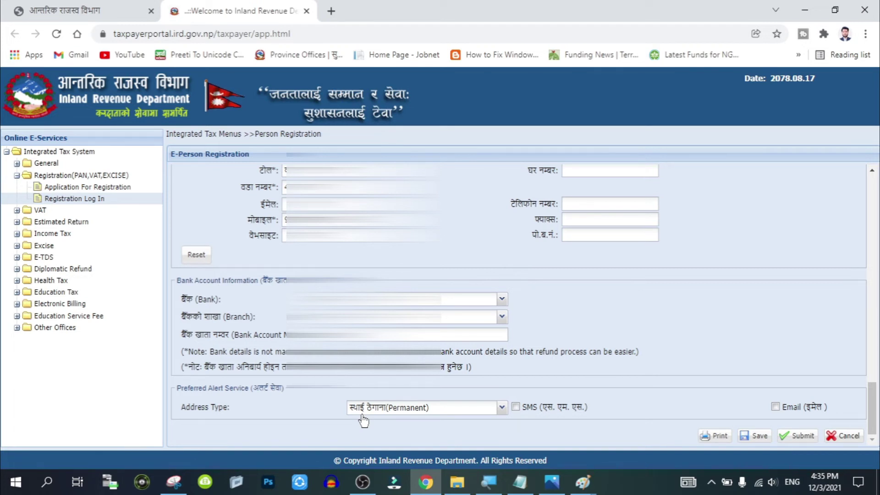
Enable SMS and Email alerts, then save the personal information and dismiss the success message
left_click(516, 407)
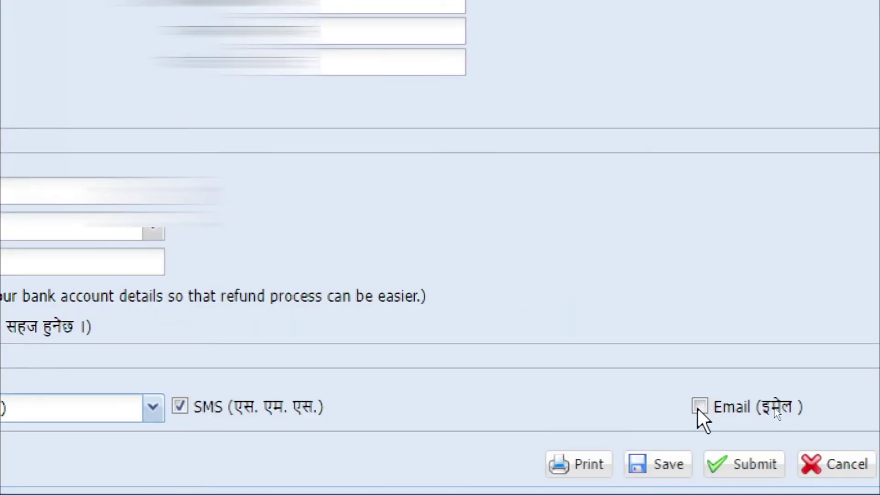
left_click(698, 406)
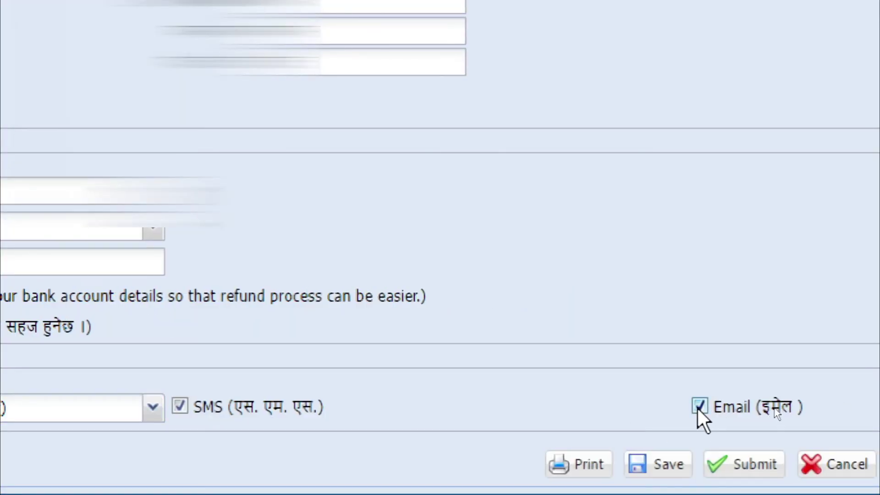
left_click(661, 471)
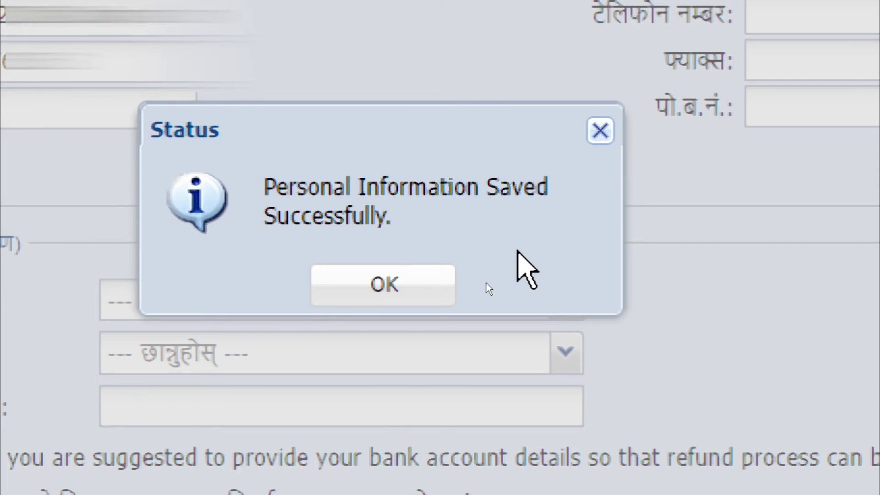
left_click(434, 283)
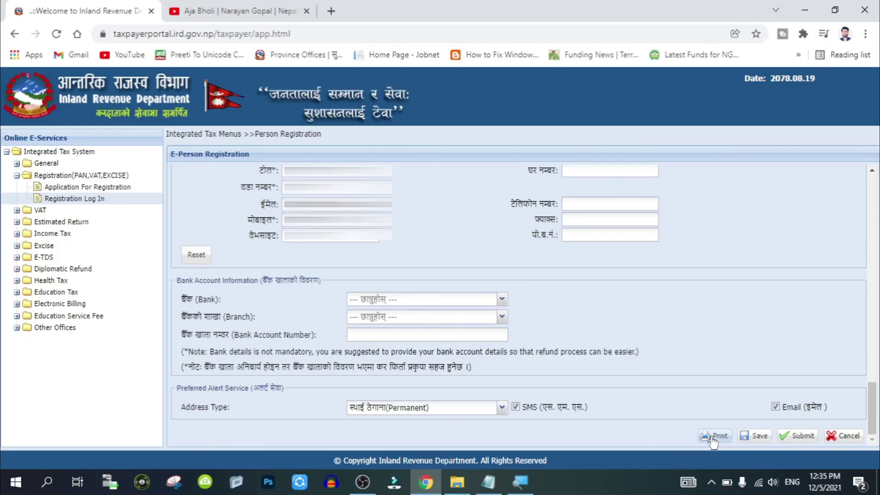
left_click(717, 439)
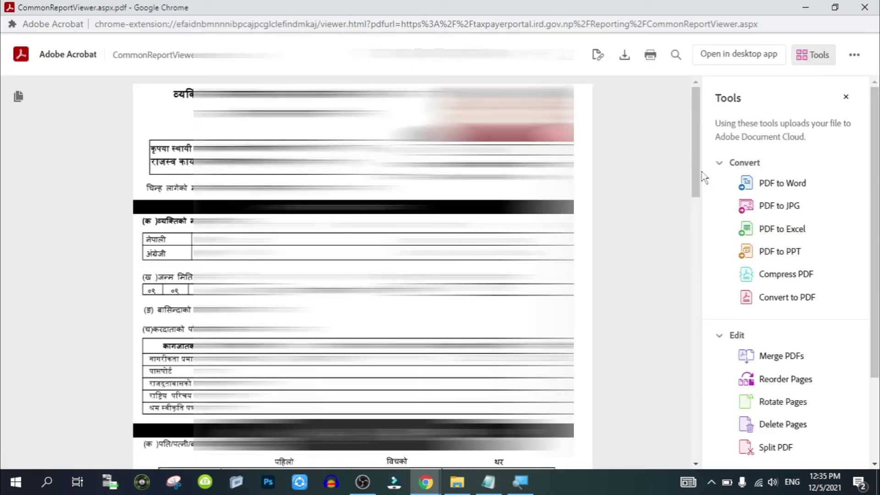
left_click_drag(696, 177, 699, 147)
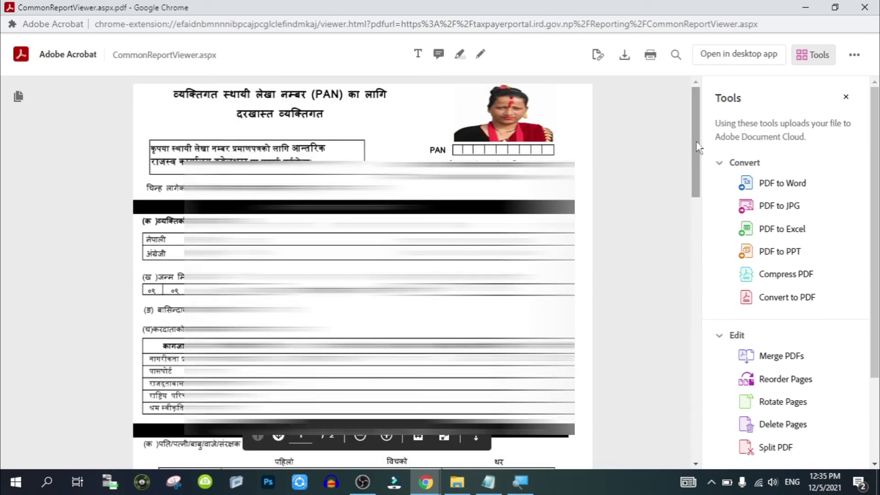
left_click(861, 9)
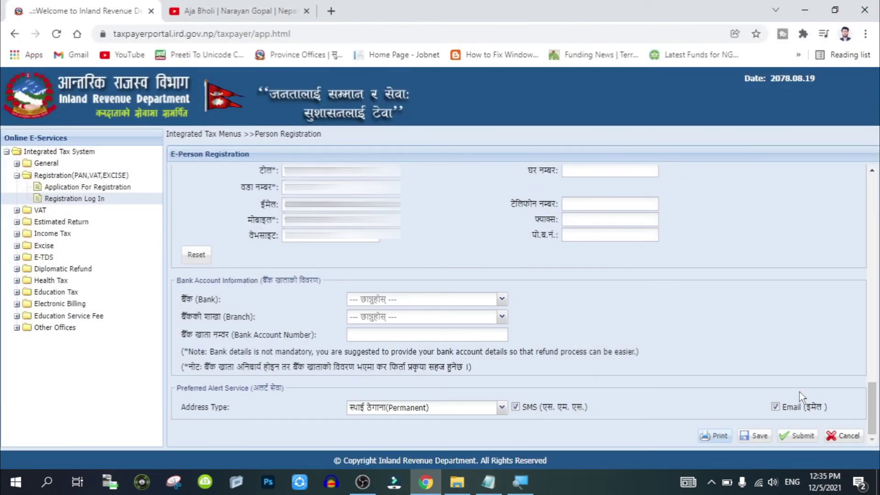
Submit the registration, confirm with Yes, and acknowledge both follow-up info messages
left_click(794, 440)
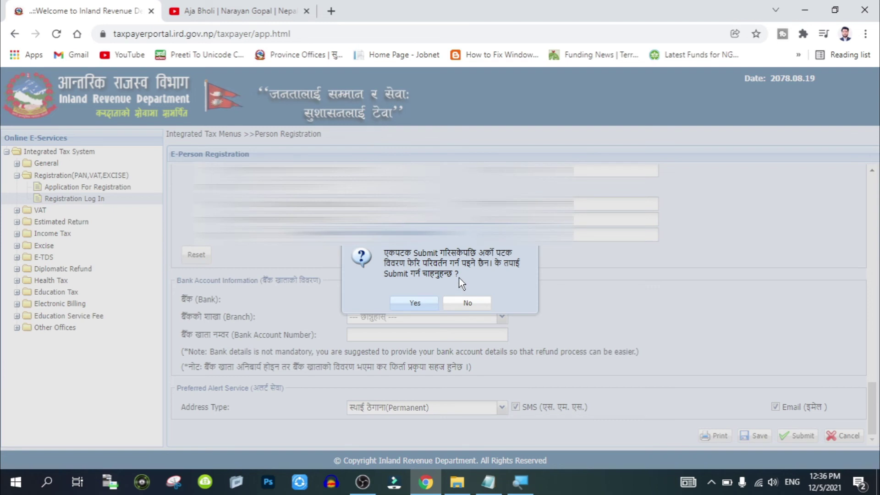
left_click(414, 304)
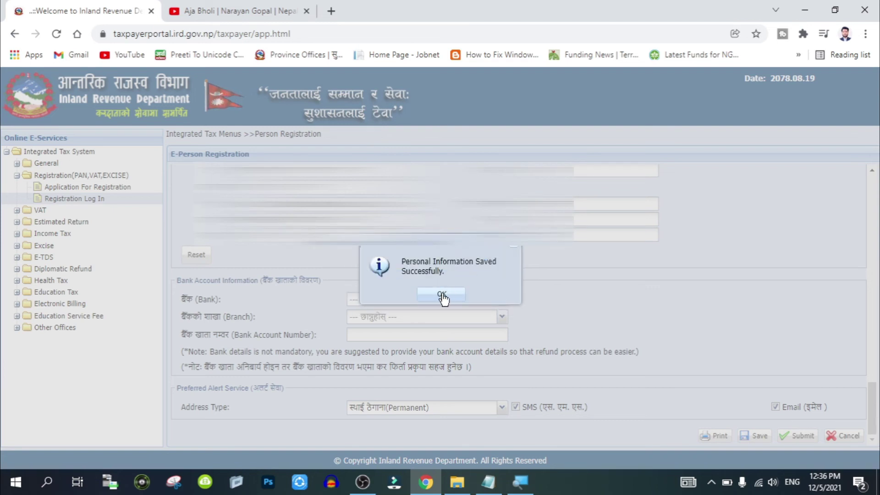
left_click(441, 295)
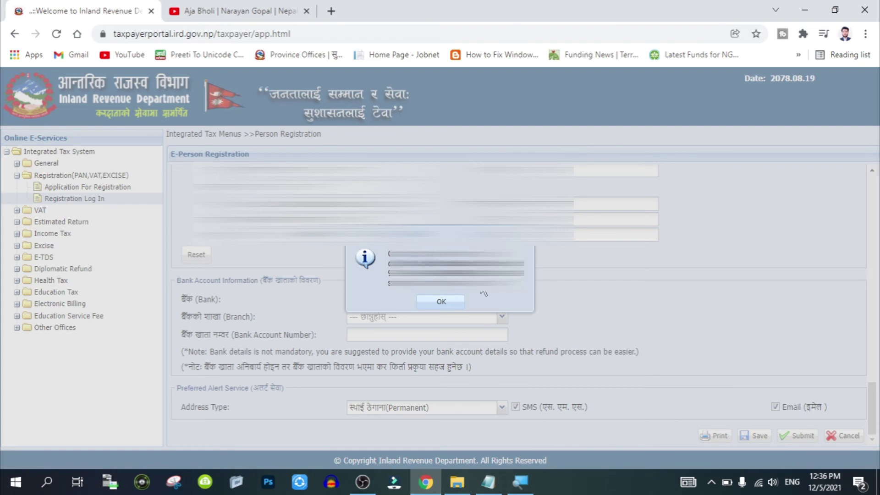
left_click(434, 303)
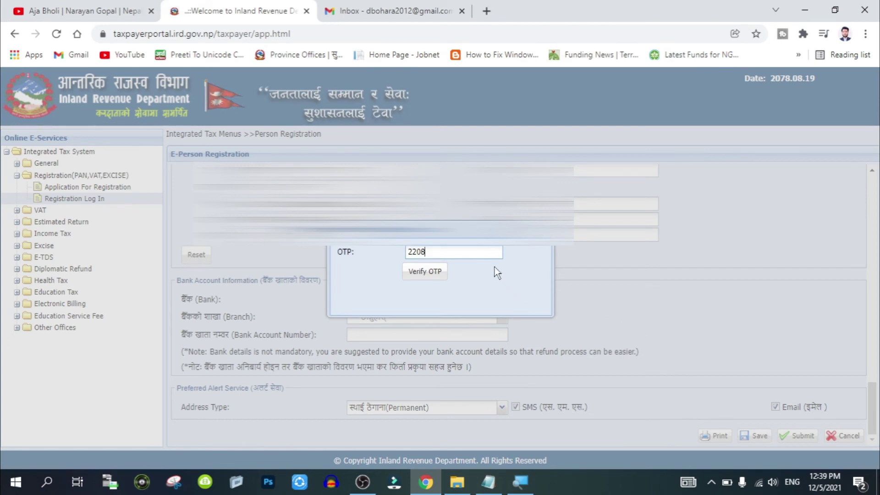
Send the entered OTP for verification with Verify OTP
left_click(424, 271)
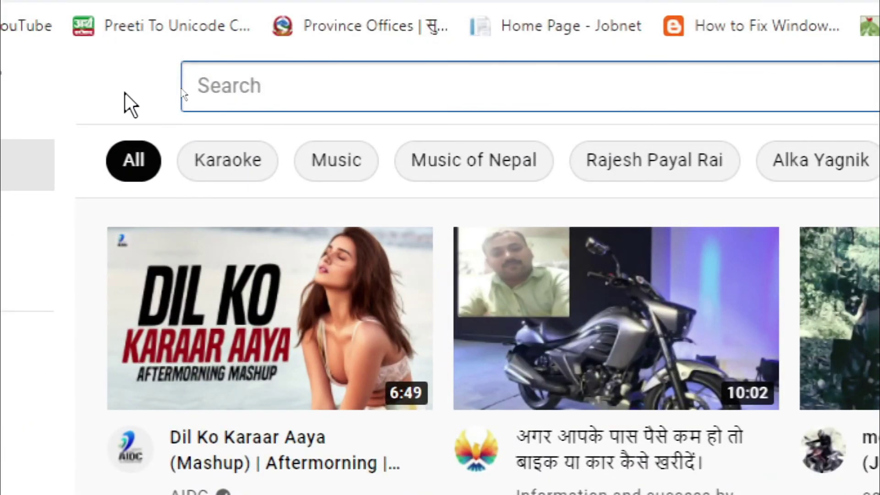
Search YouTube for the Tech-Solution channel and open its Videos page
type("tech solution deep")
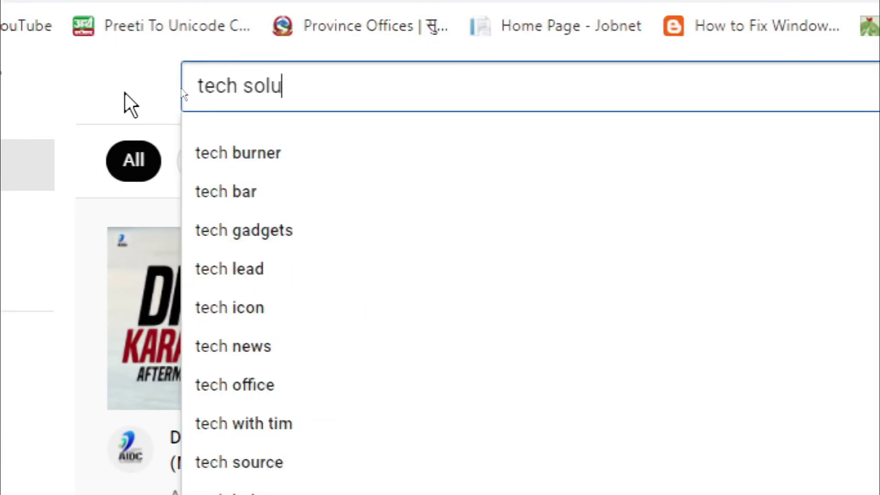
type("k bohara")
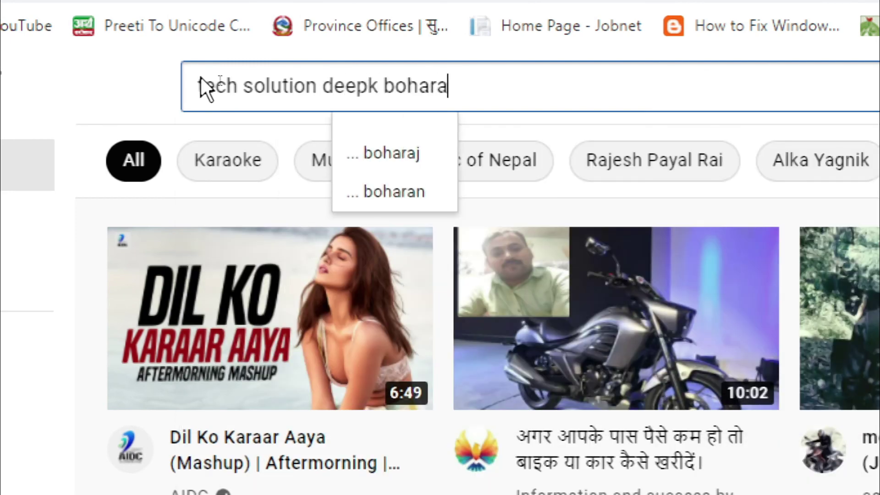
key("Return")
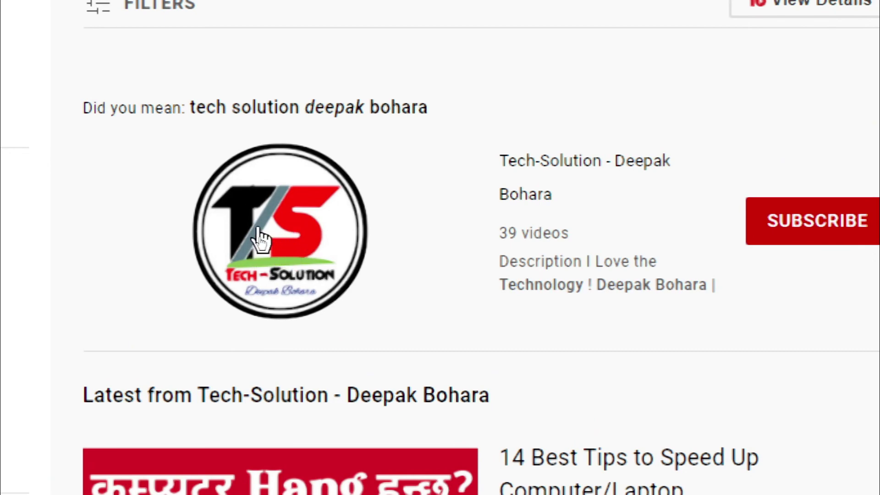
left_click(260, 239)
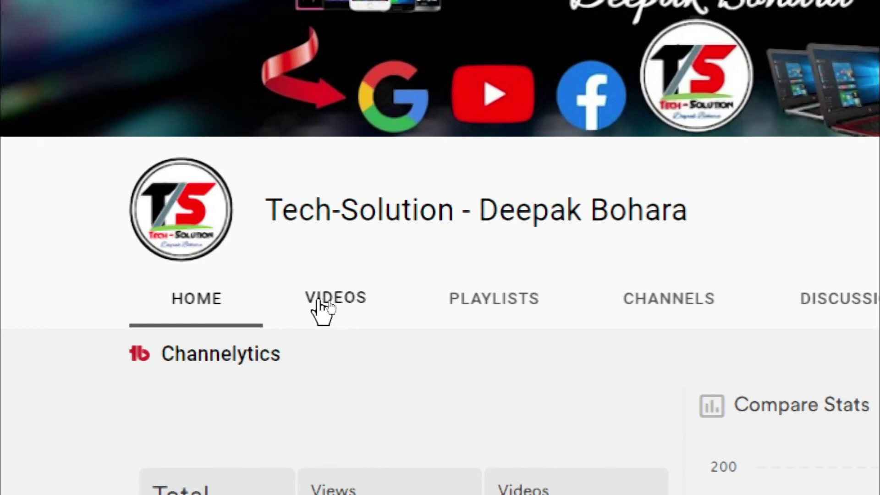
left_click(319, 303)
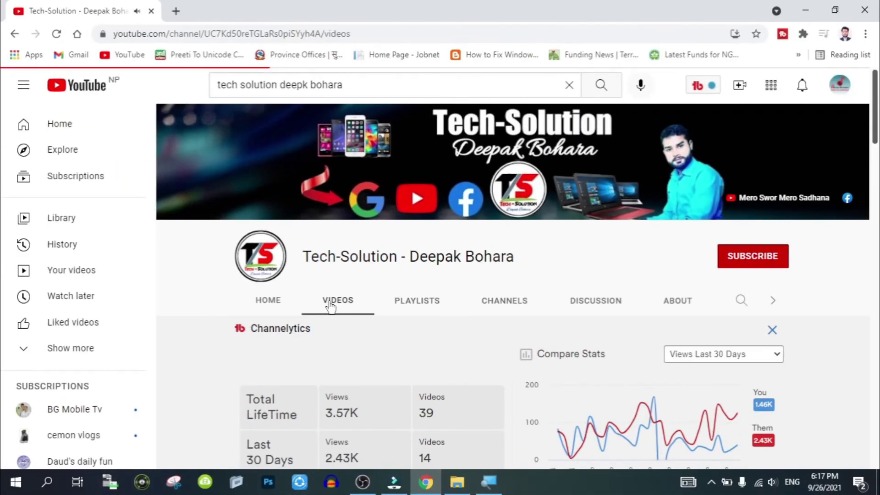
left_click_drag(877, 96, 790, 255)
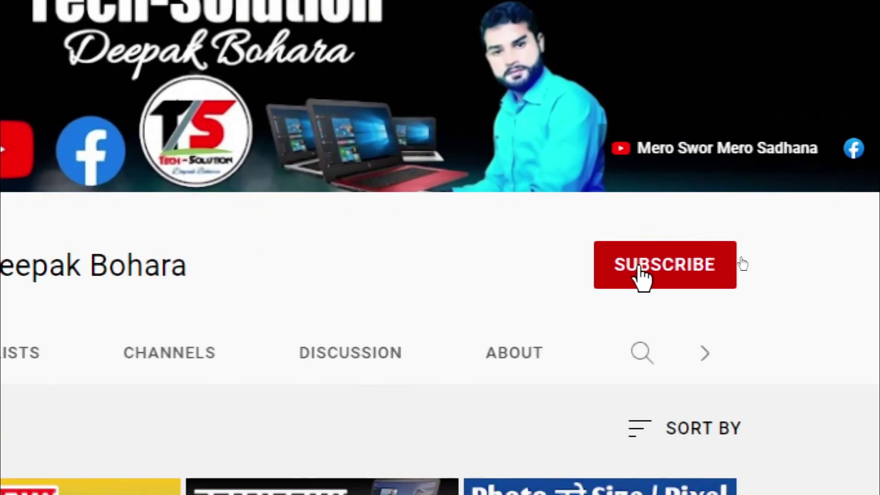
Subscribe to Tech-Solution and set channel notifications to All
left_click(683, 268)
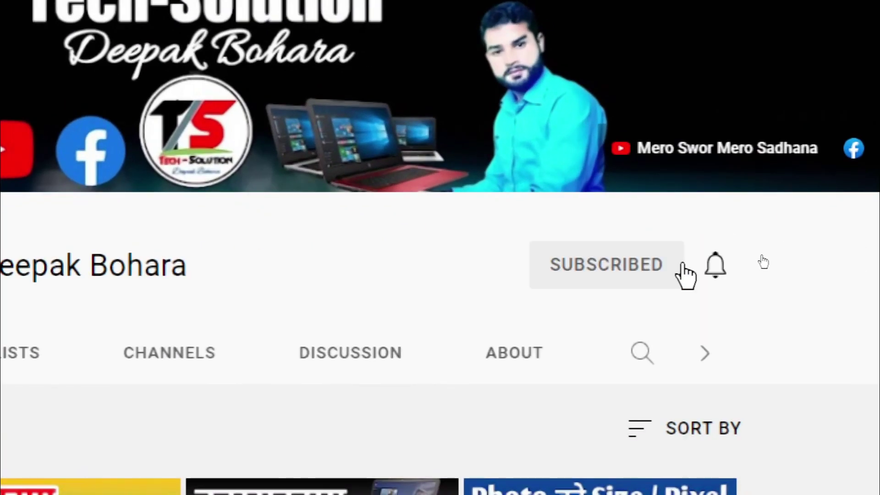
left_click(716, 267)
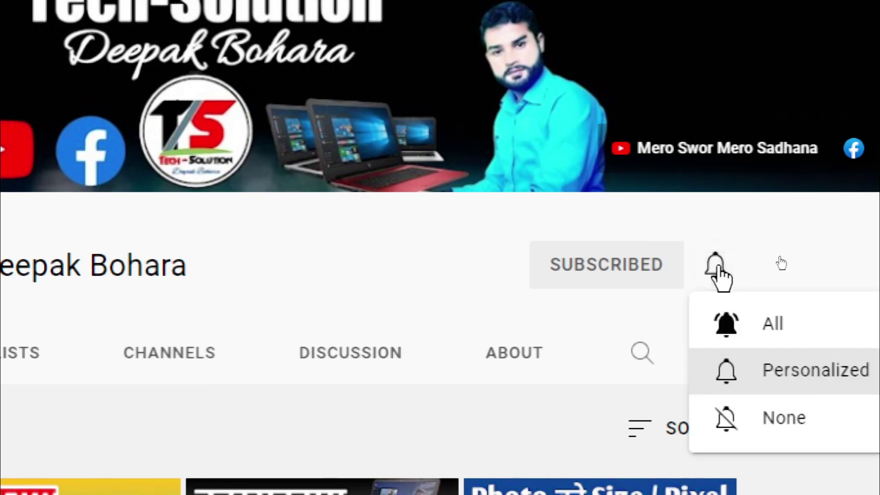
left_click(764, 339)
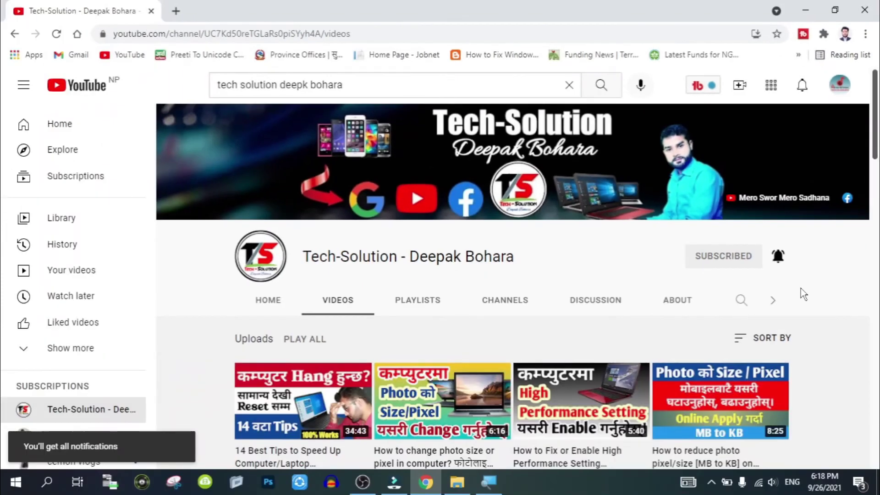